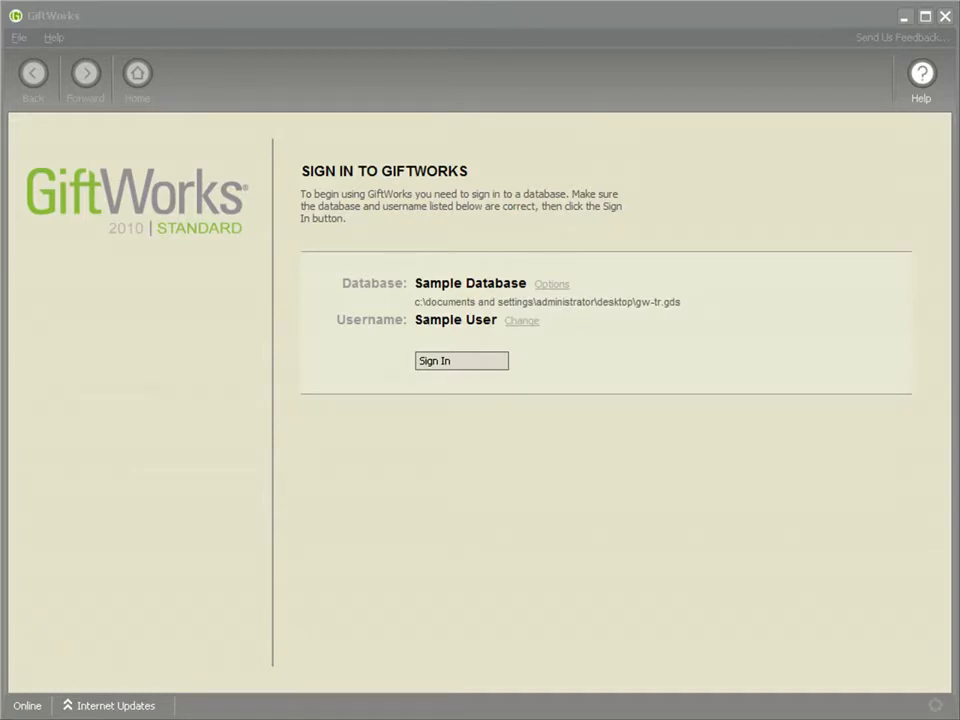
Sign in to the Sample Database as Sample User and open the Manage Volunteers list.
click(447, 364)
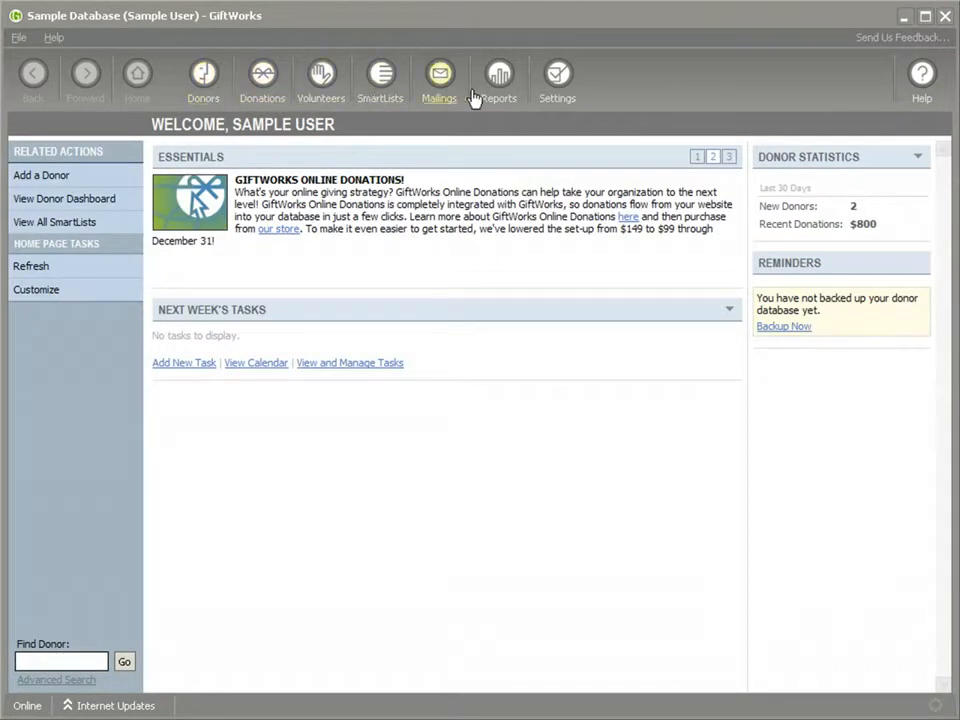
click(316, 98)
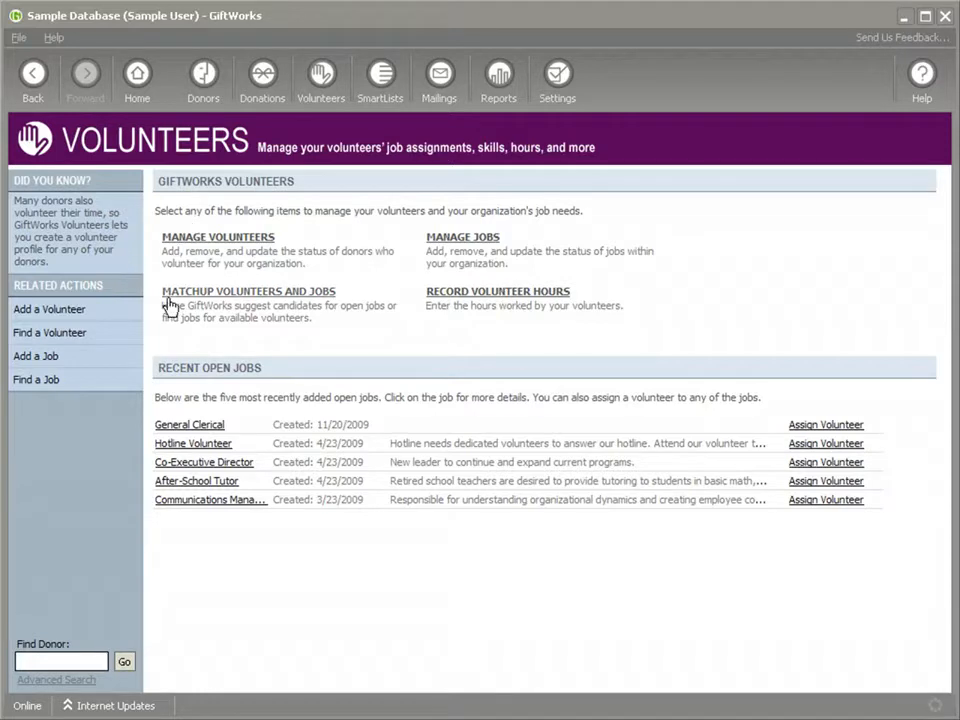
click(204, 246)
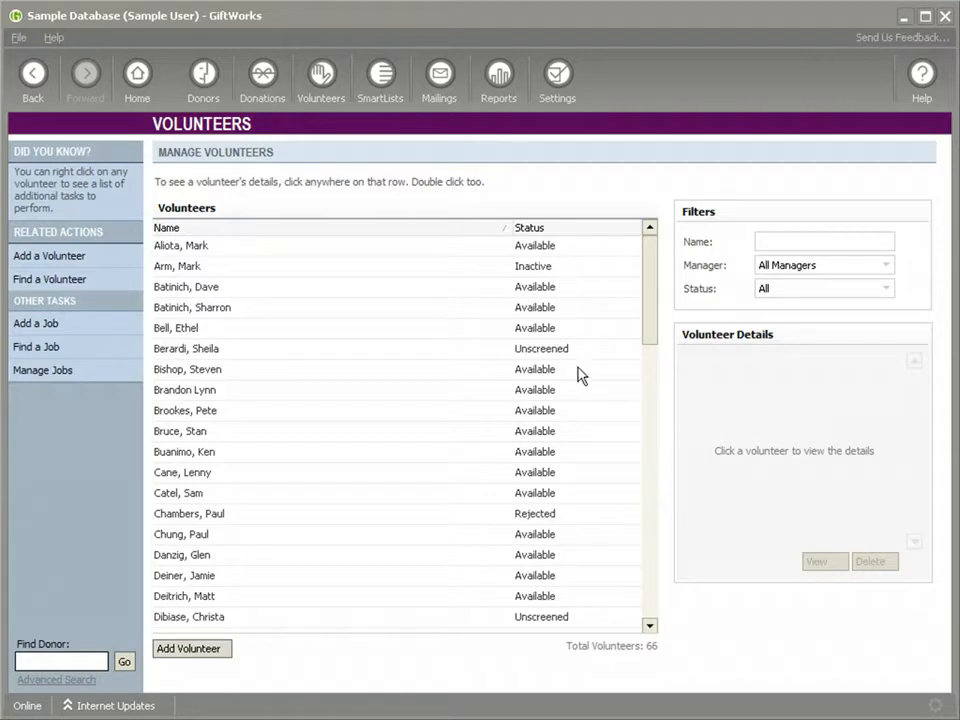
View a volunteer's details, trying the Available Volunteers status filter and restoring it to All.
mouse_move(645, 315)
mouse_down()
mouse_move(647, 354)
mouse_move(651, 306)
mouse_up()
click(190, 307)
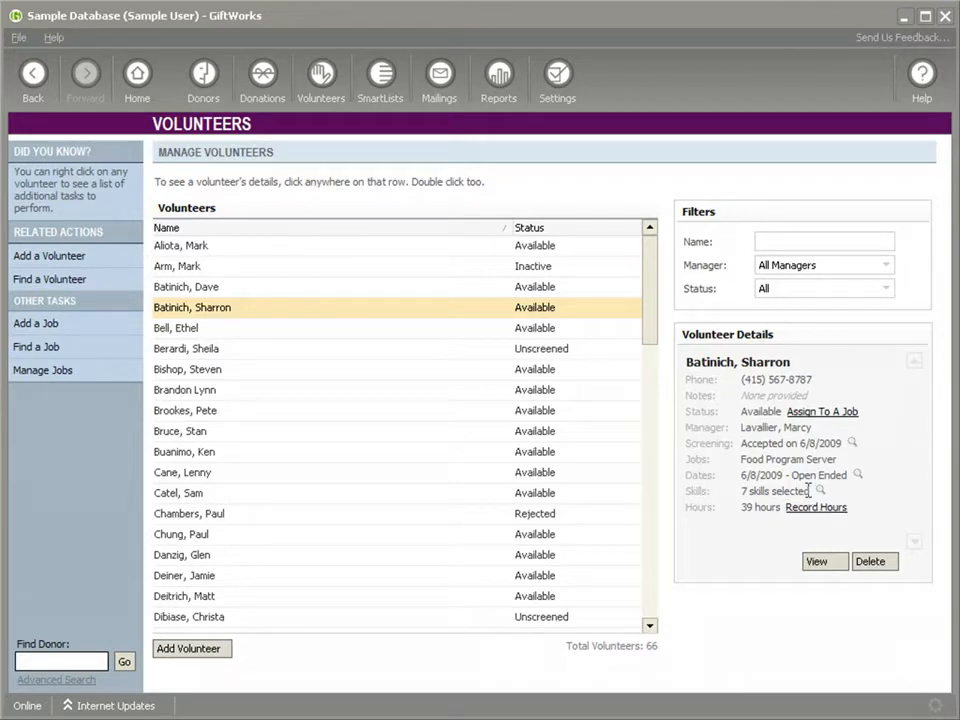
click(876, 275)
click(877, 278)
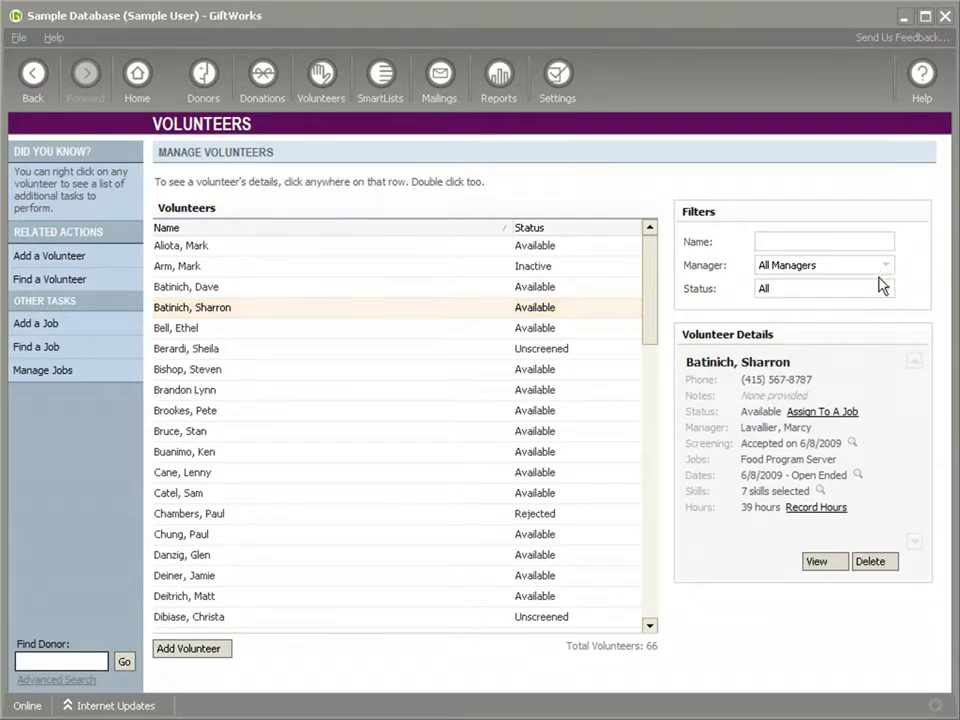
click(882, 290)
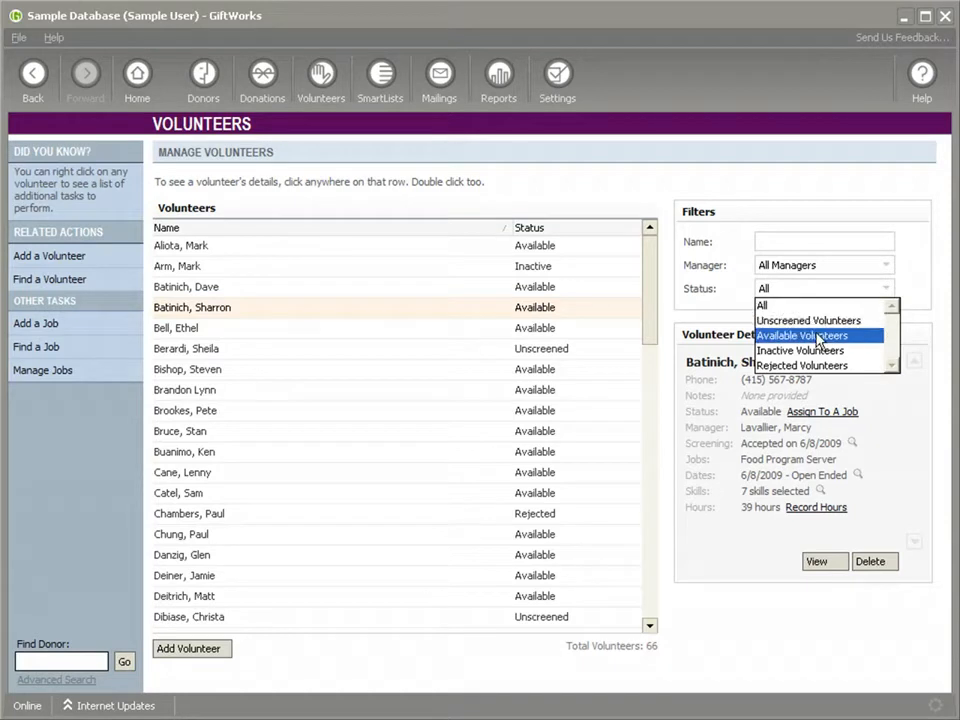
click(822, 336)
click(885, 289)
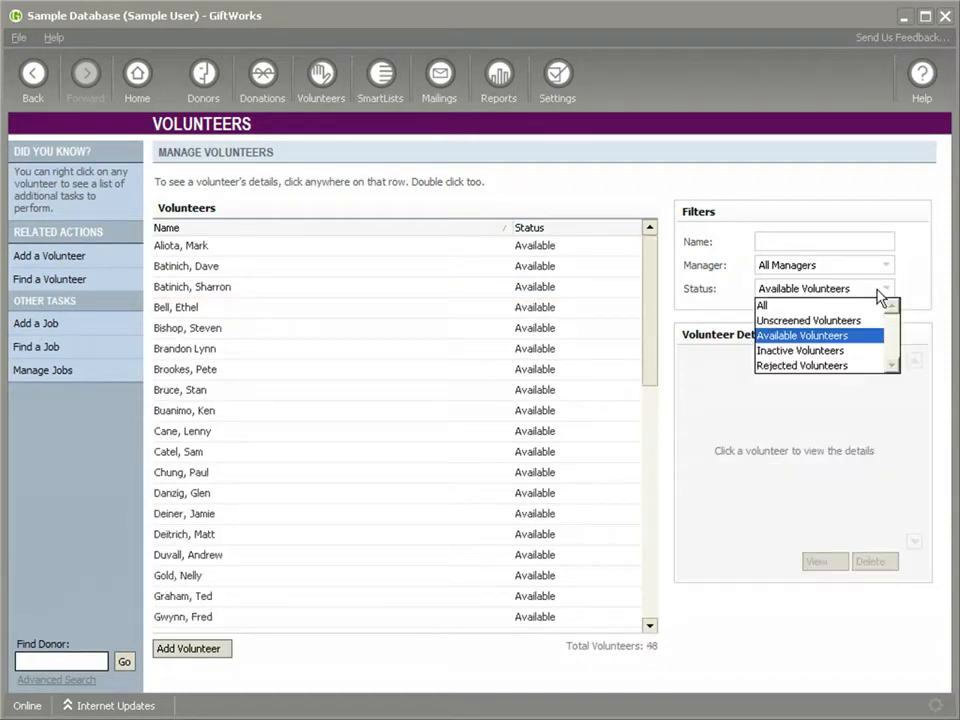
click(848, 306)
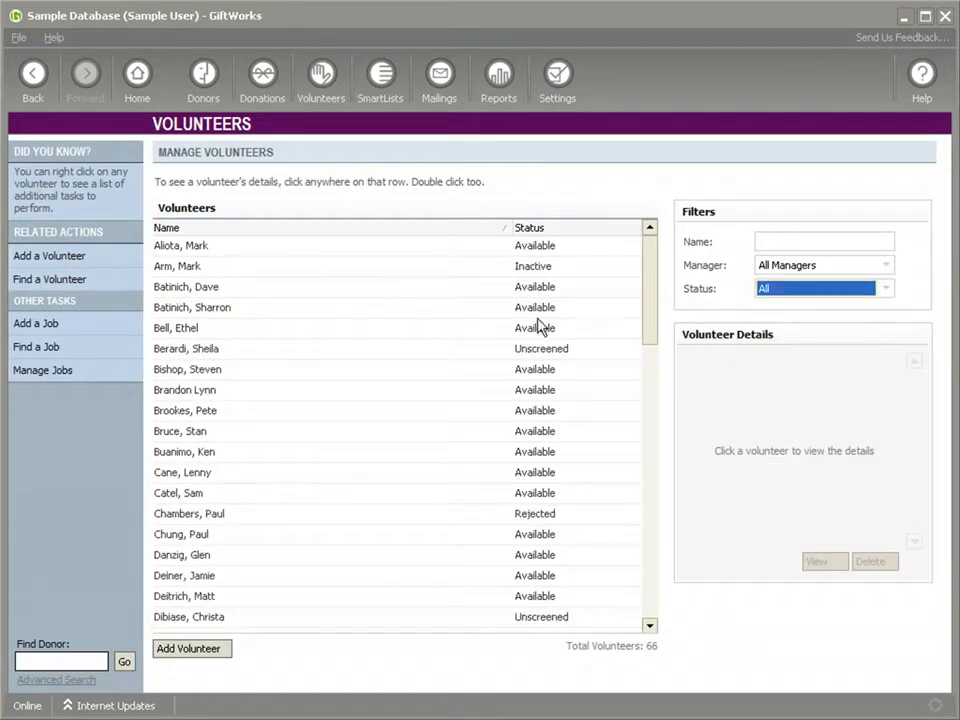
click(212, 306)
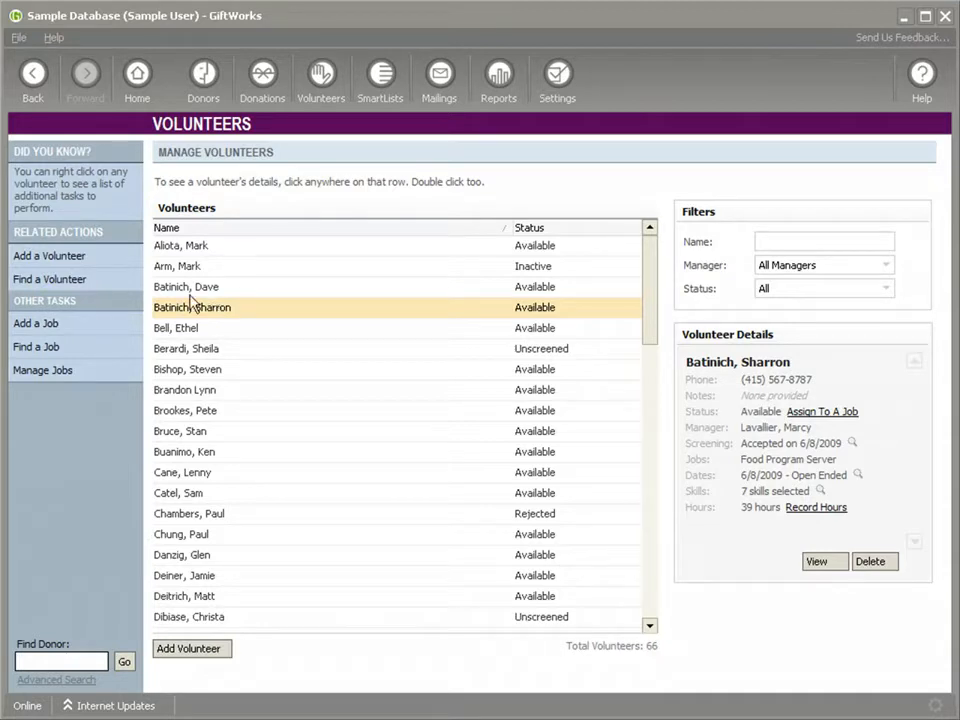
Start adding a volunteer by searching for an existing donor's last name and selecting the matching donor.
click(78, 258)
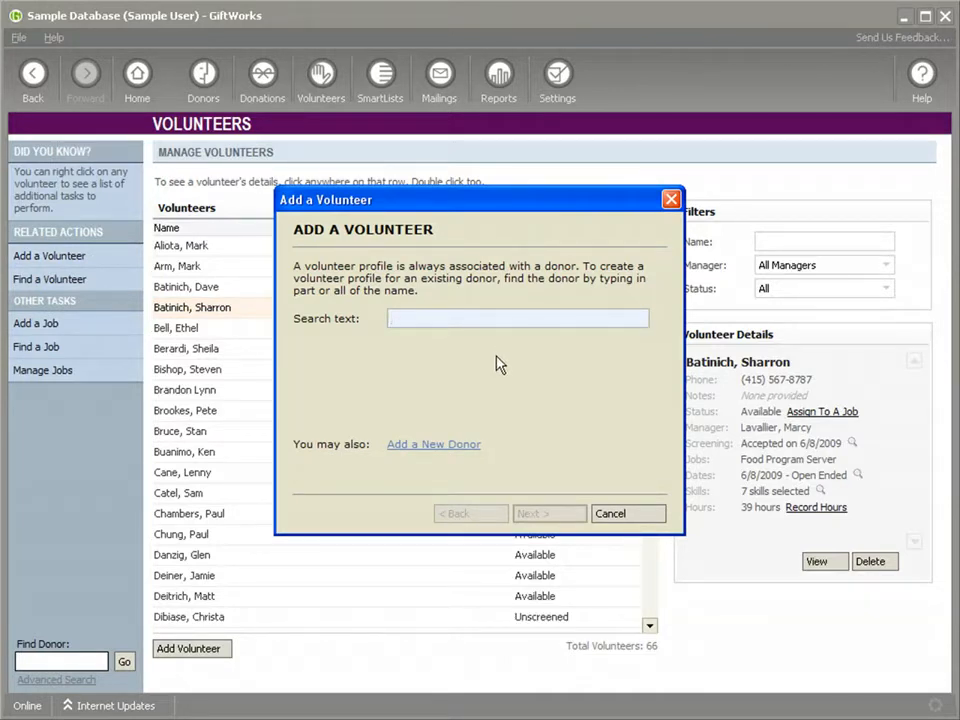
text(leaman)
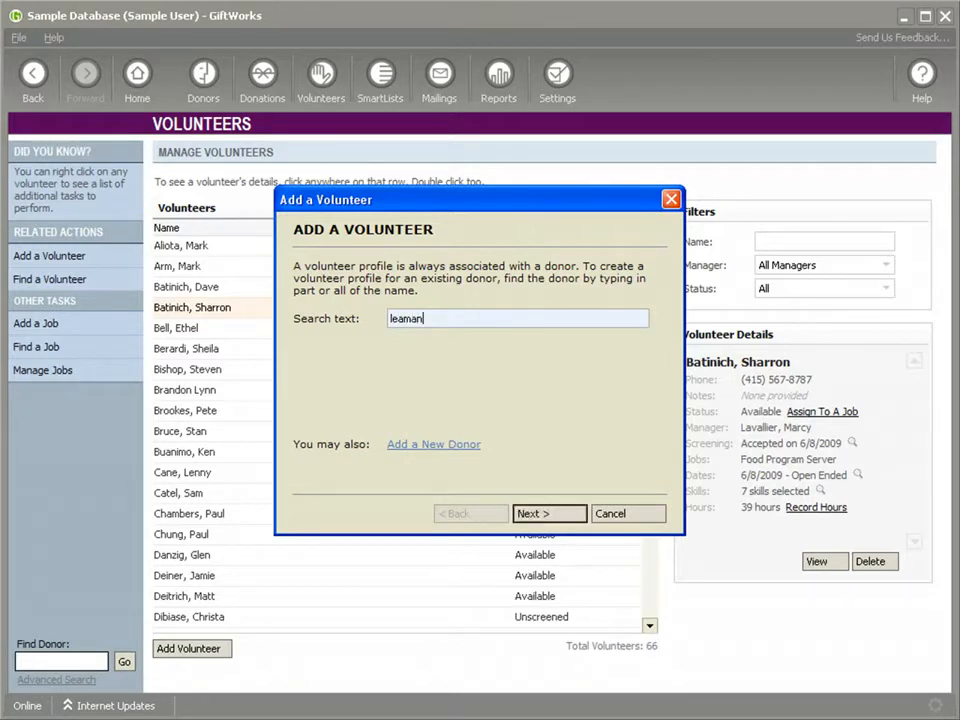
key(Return)
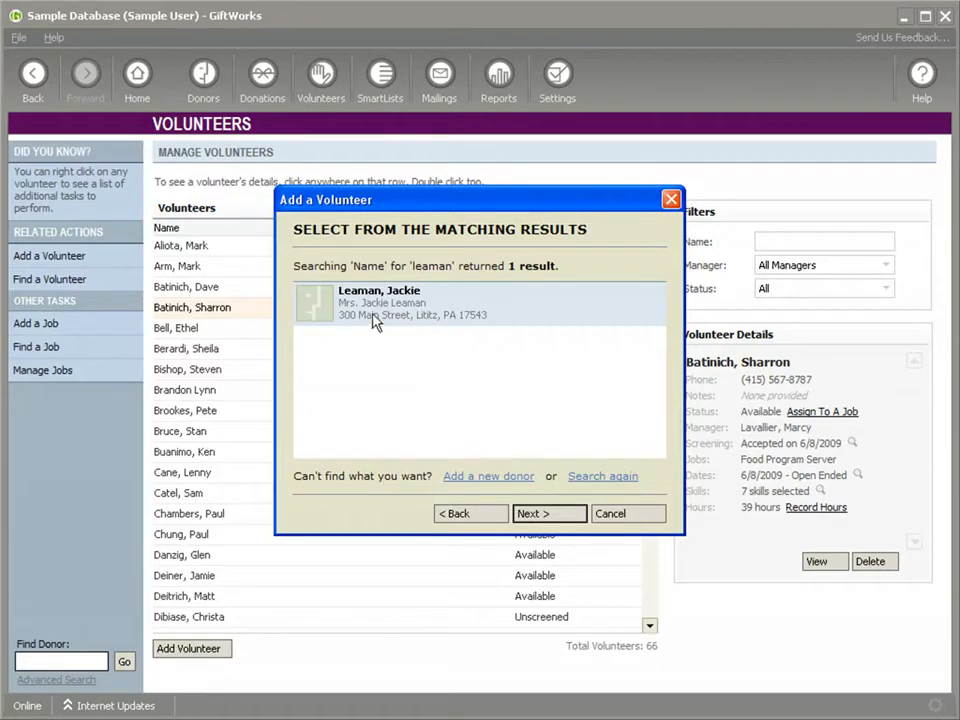
click(537, 516)
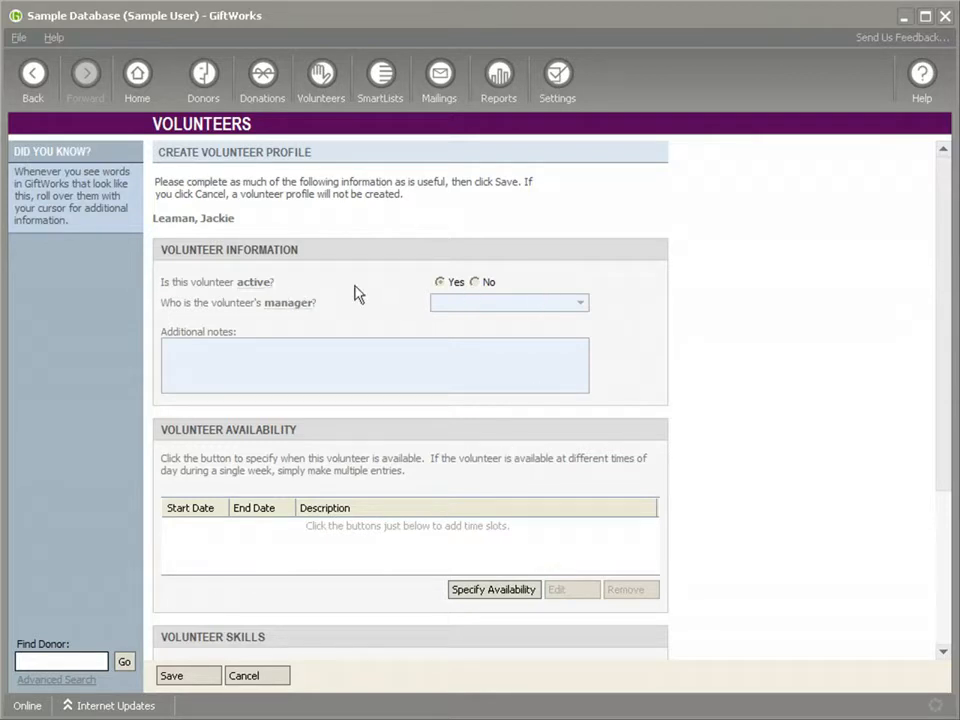
Assign the third listed manager to the new volunteer profile.
click(572, 304)
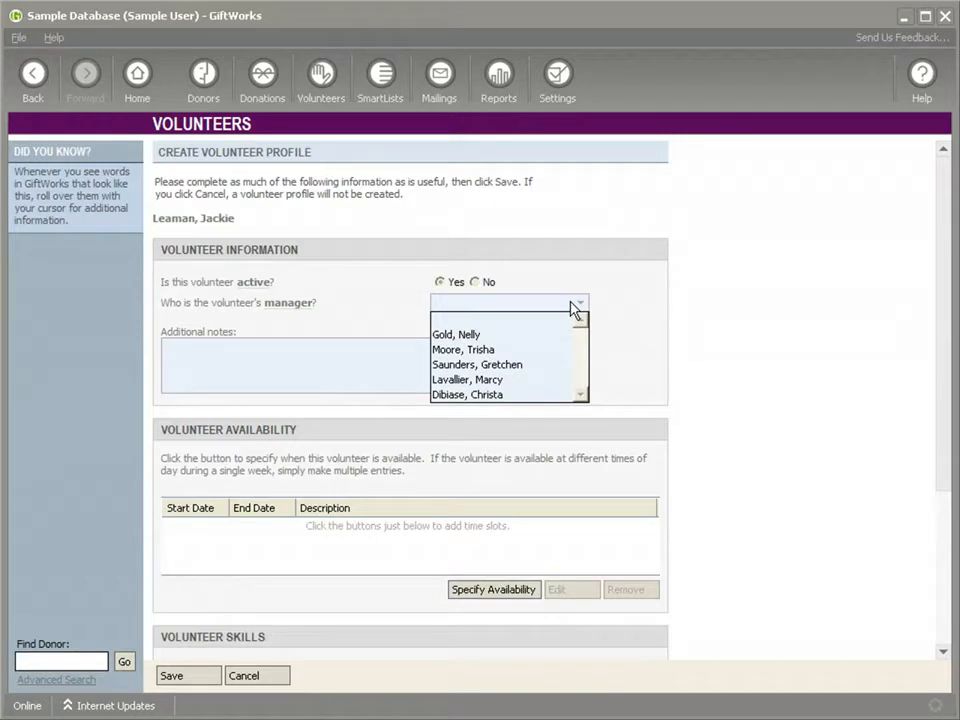
click(446, 364)
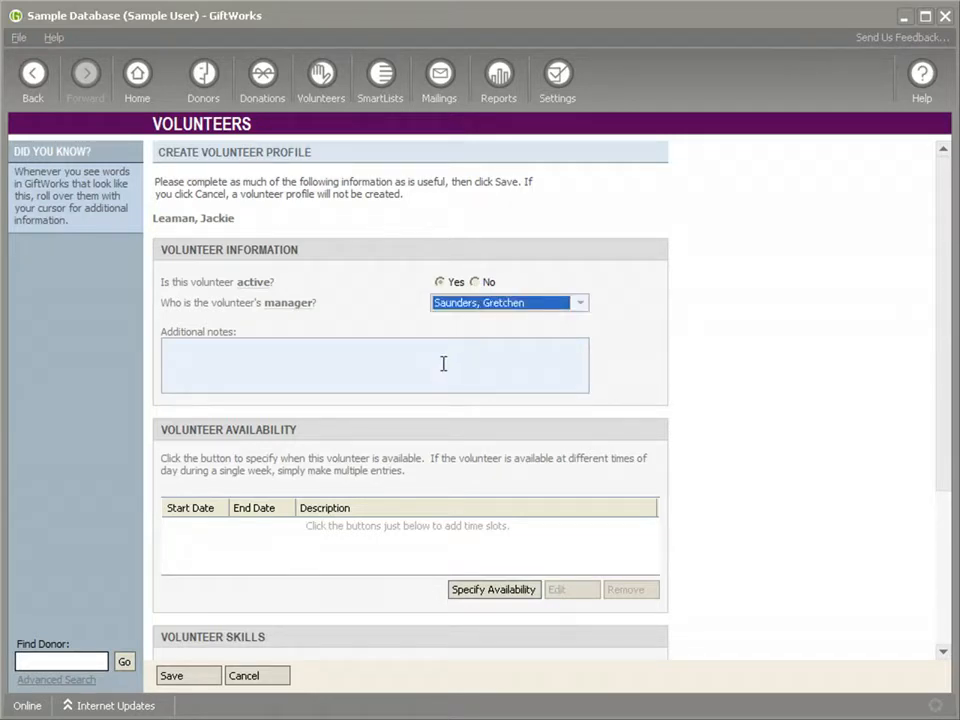
click(215, 354)
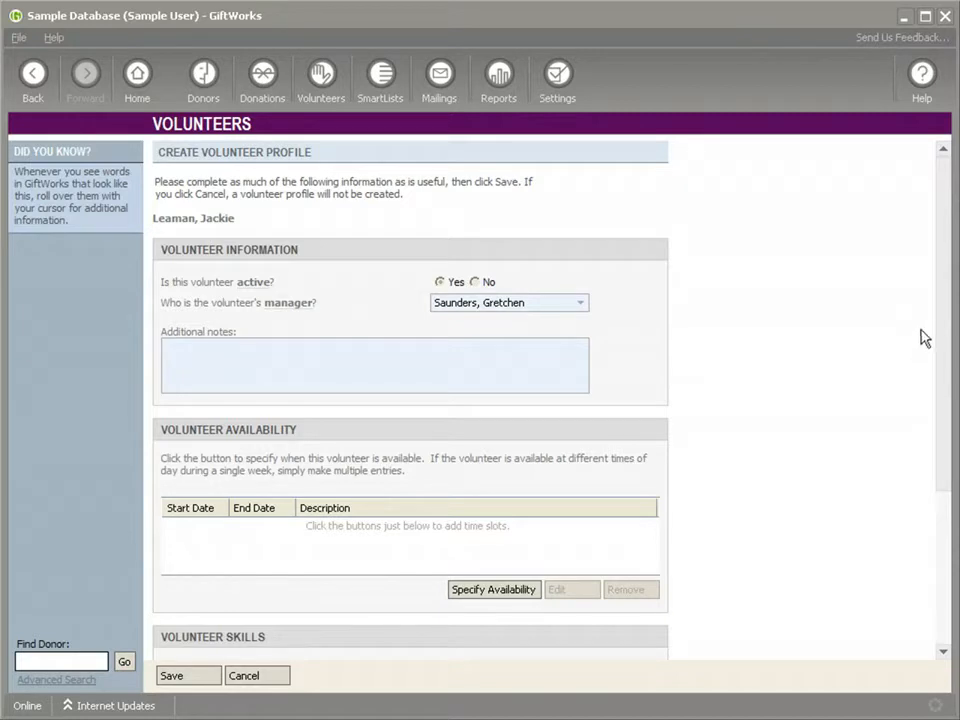
Begin an availability entry for the volunteer with today's date, 11/23/2009, as starting date and no end date.
drag(938, 310, 943, 455)
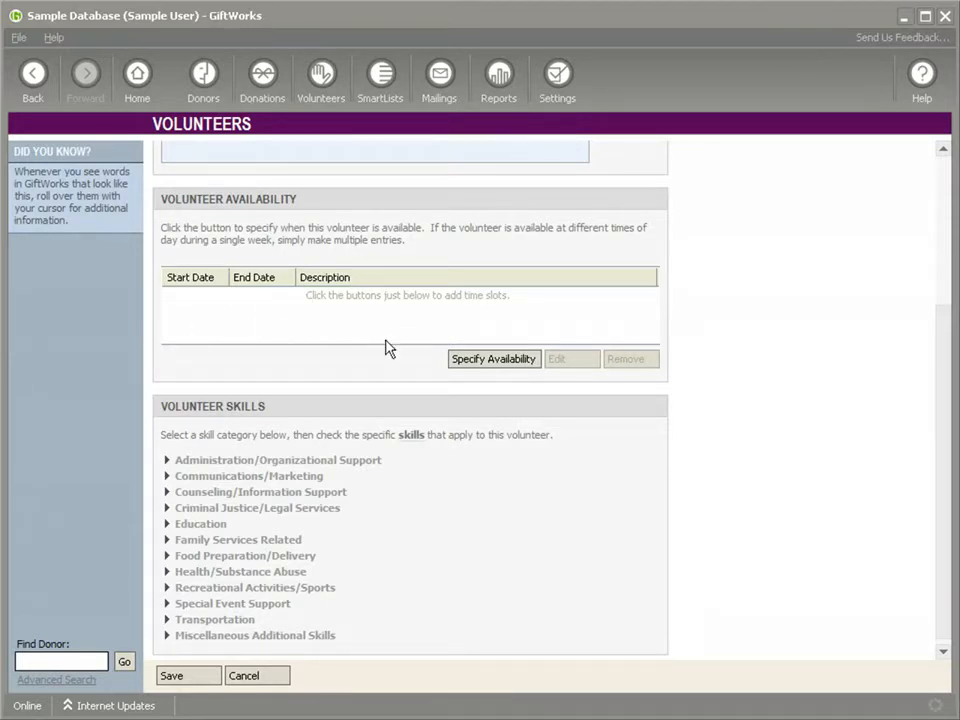
click(476, 362)
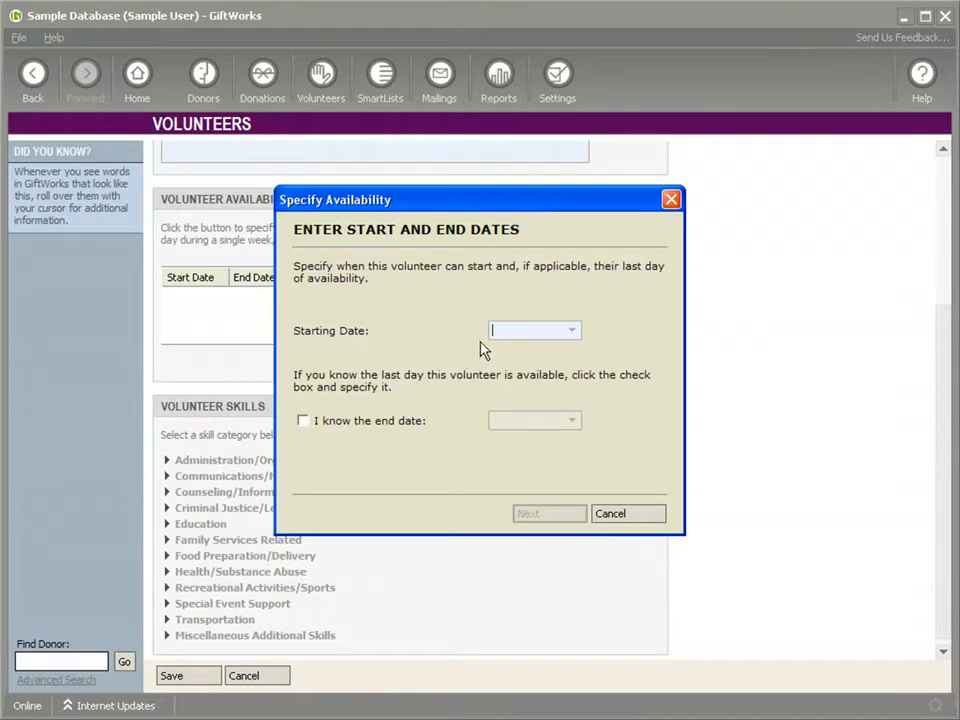
click(574, 334)
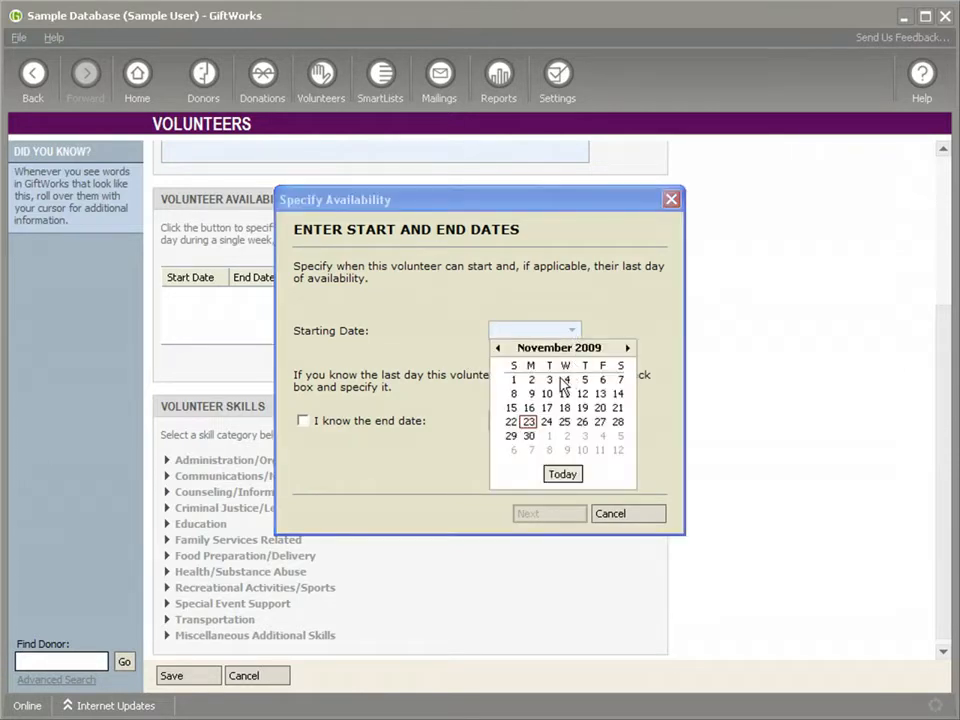
click(561, 474)
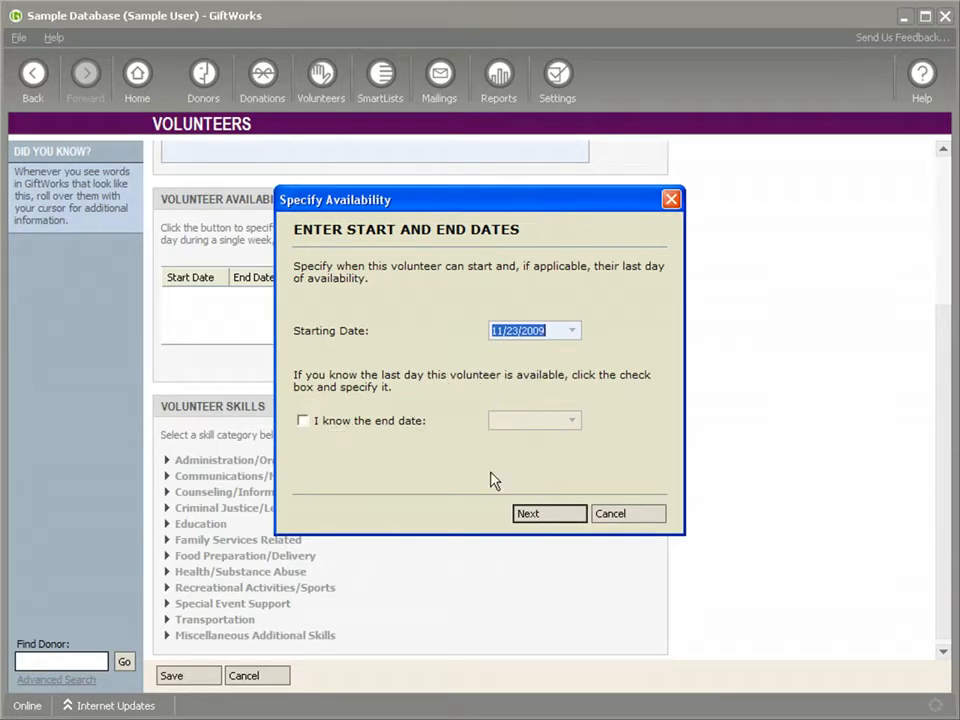
click(547, 517)
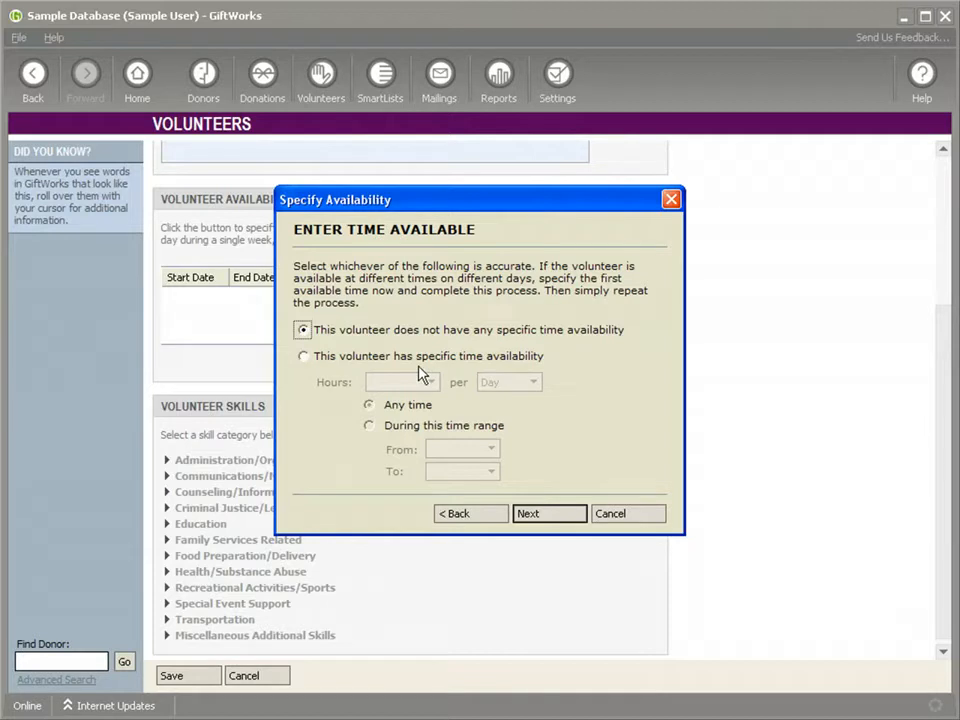
Give the volunteer specific time availability of 4 hours per Day.
click(304, 357)
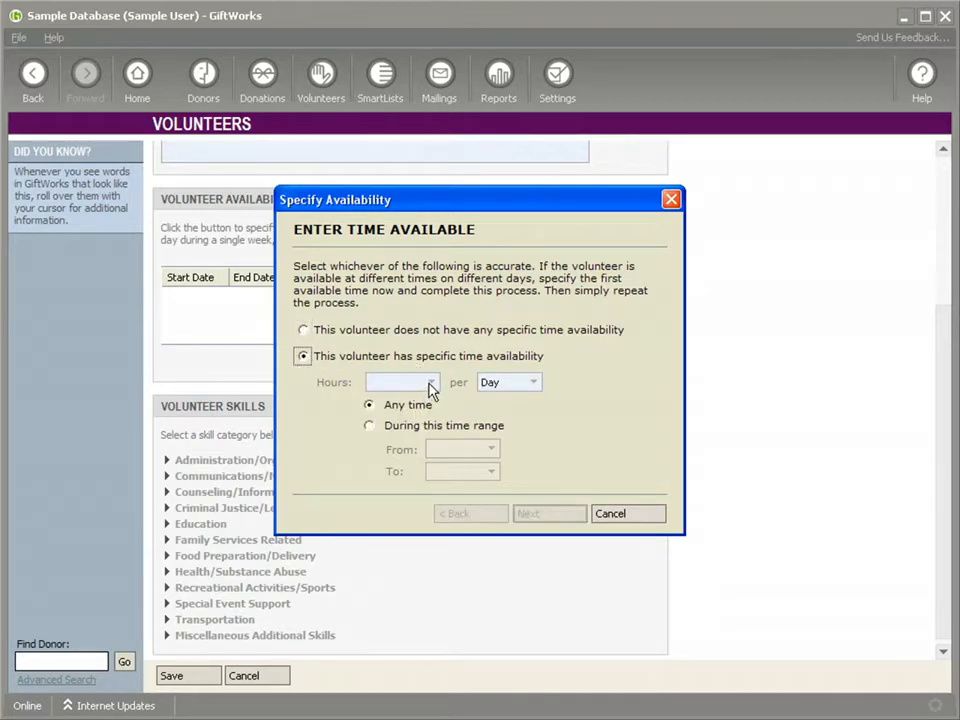
click(431, 383)
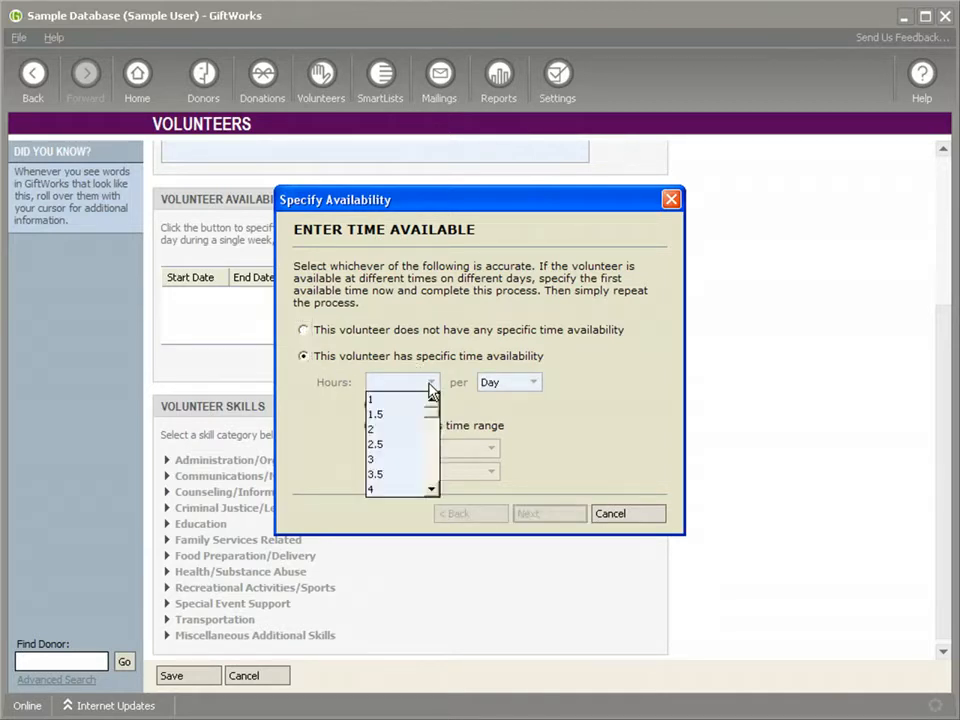
click(374, 489)
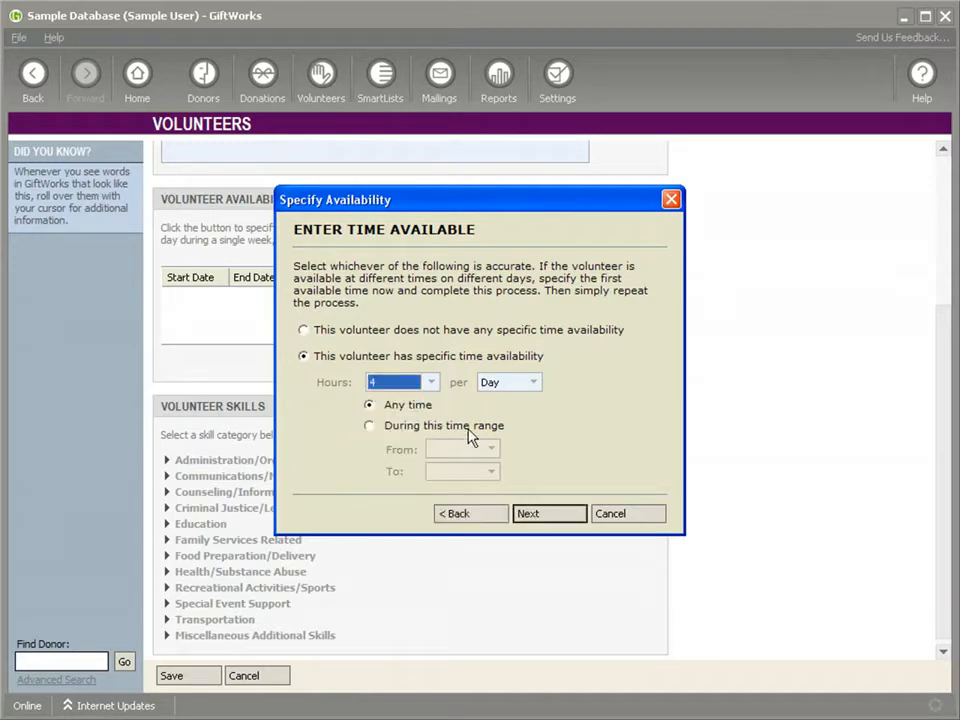
click(533, 384)
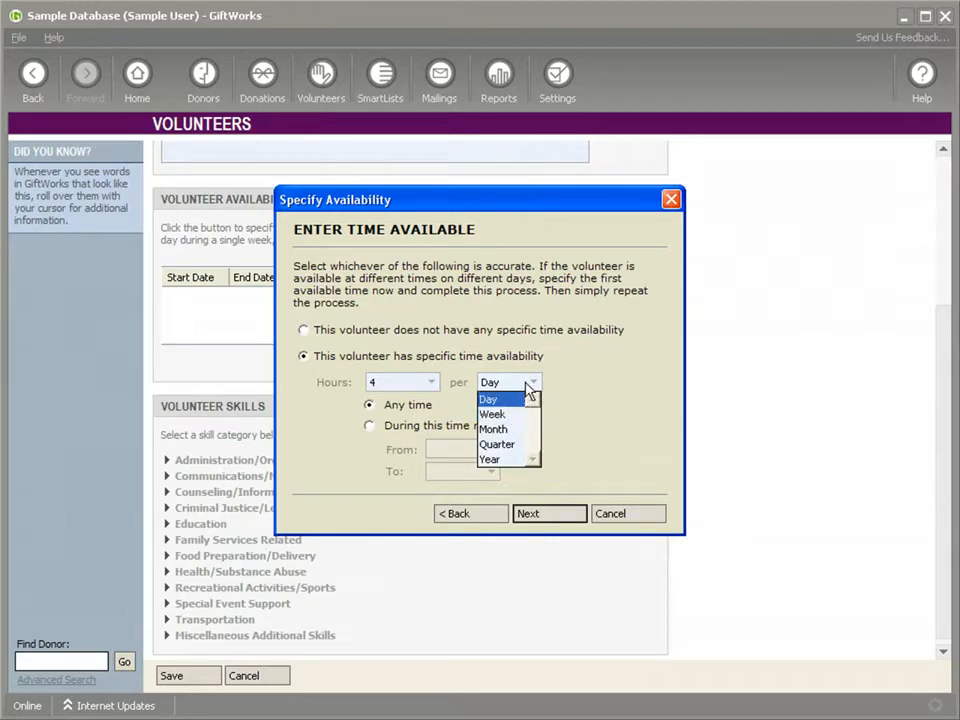
click(529, 390)
Limit the available hours to a time range from 8:00 AM to 1:00 PM and continue to the days of the week.
click(370, 427)
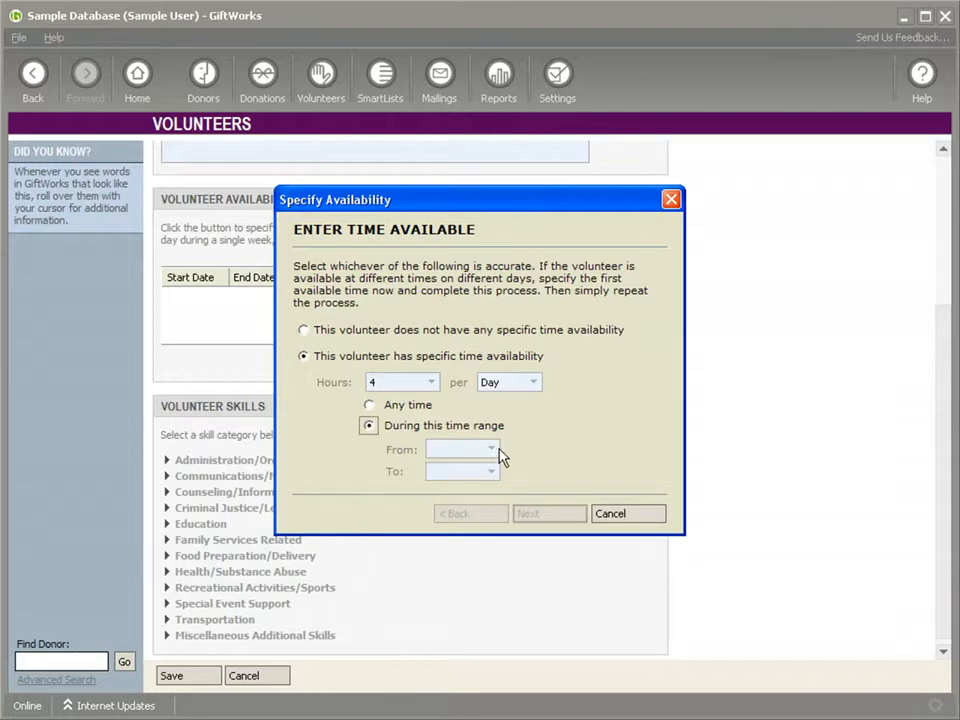
click(491, 449)
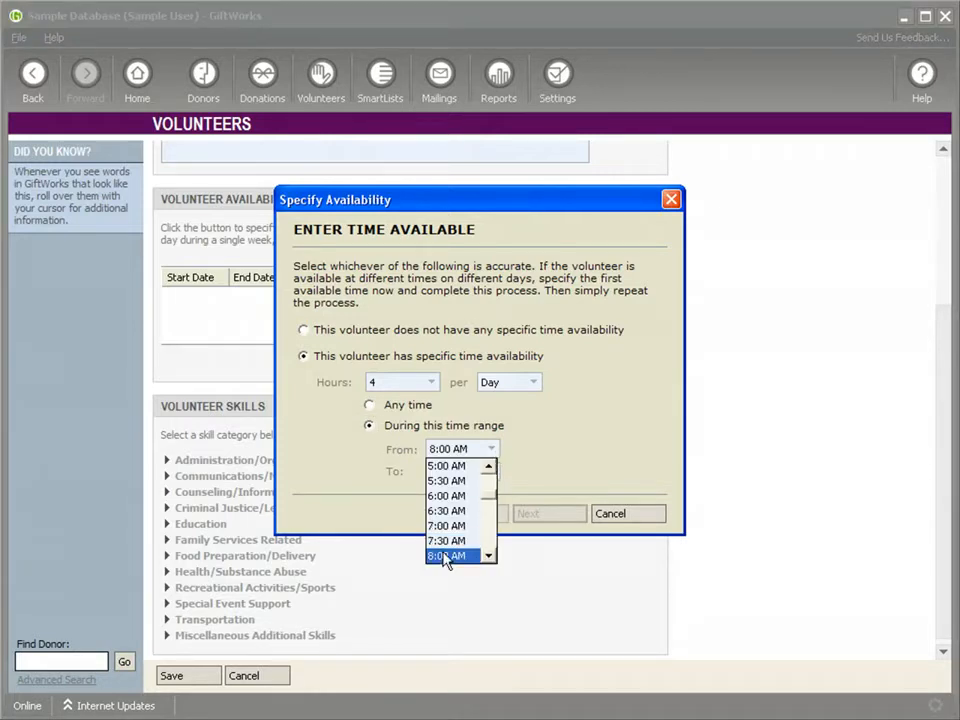
click(462, 555)
click(490, 471)
scroll(493, 520, down, 3)
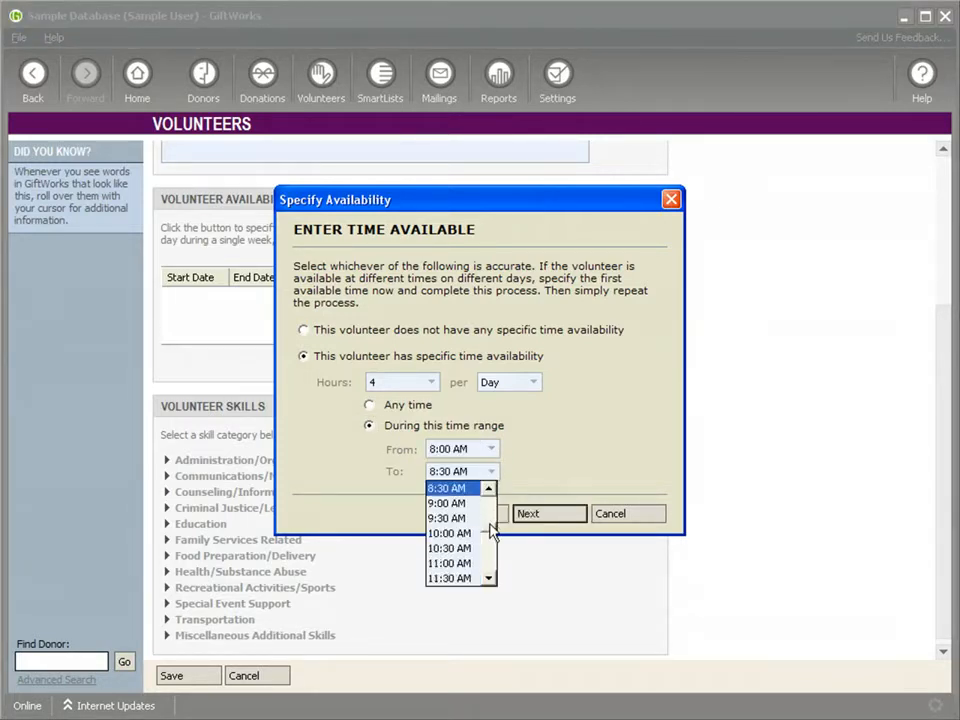
click(489, 579)
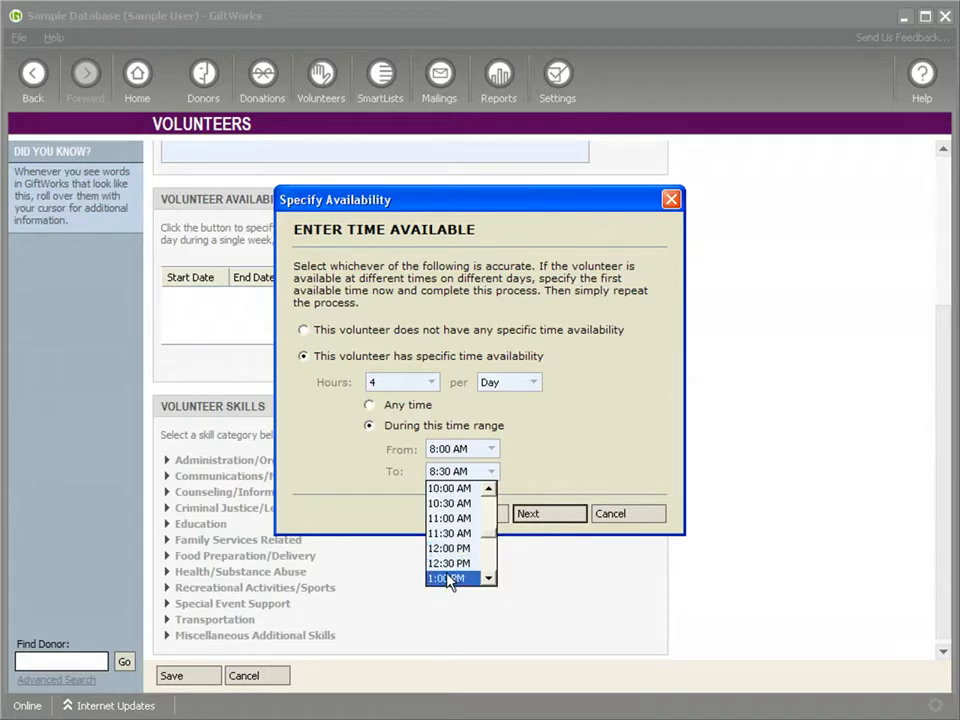
click(449, 578)
click(534, 514)
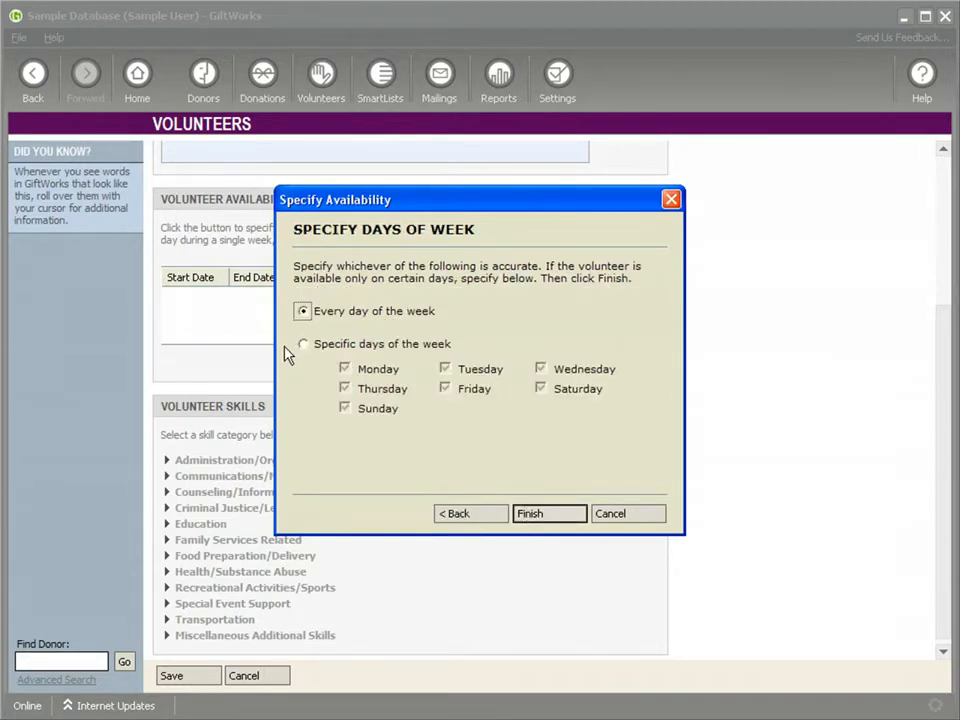
Restrict the availability to Tuesday and Thursday and finish the entry.
click(305, 346)
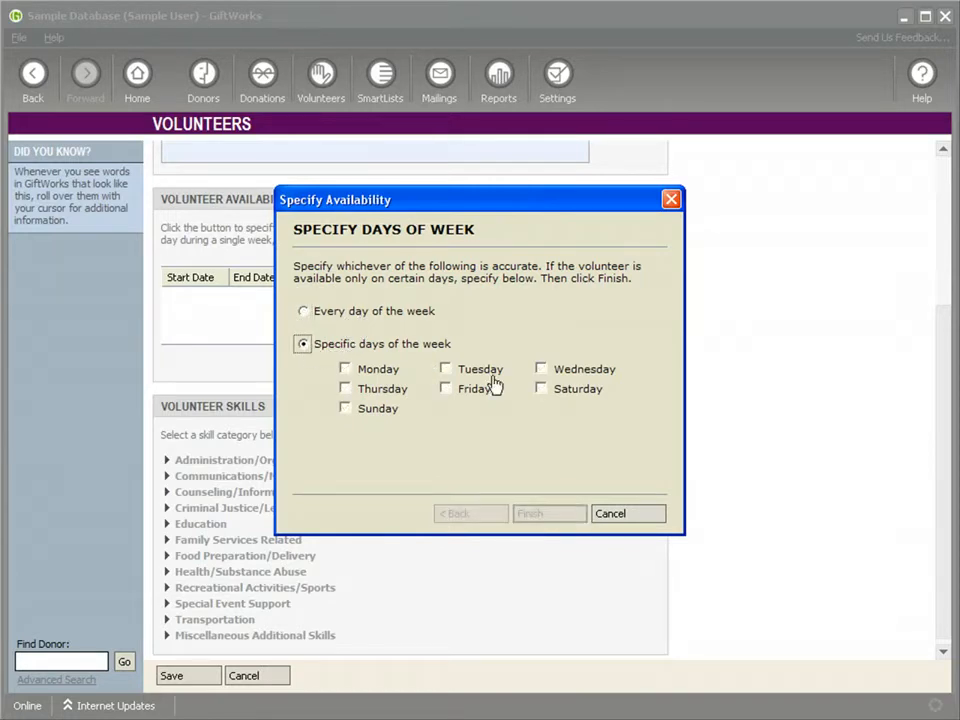
click(446, 369)
click(345, 389)
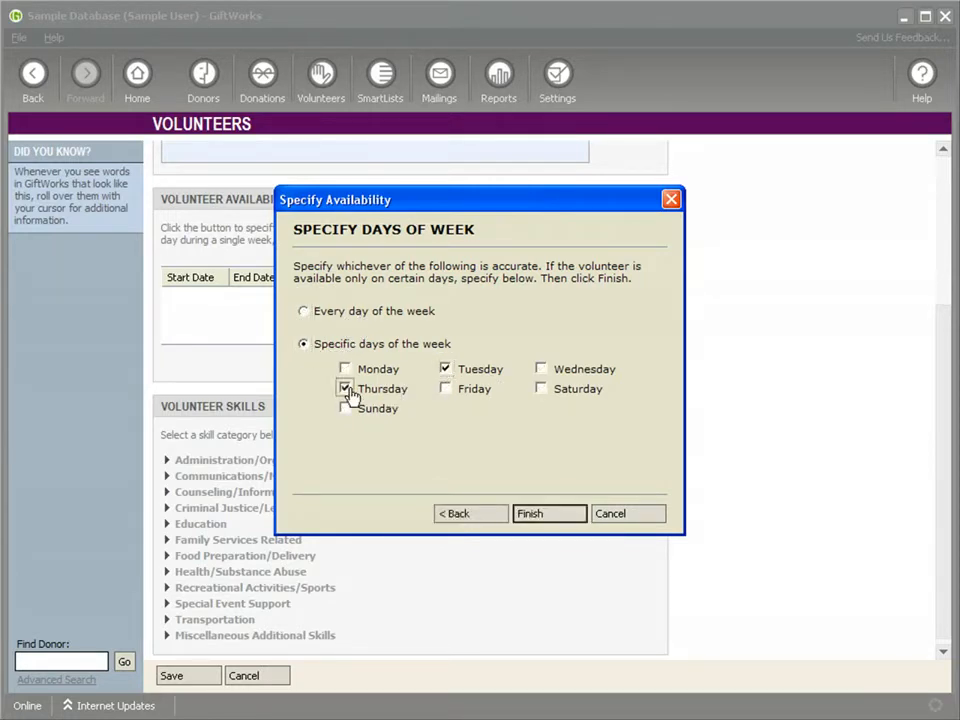
click(531, 514)
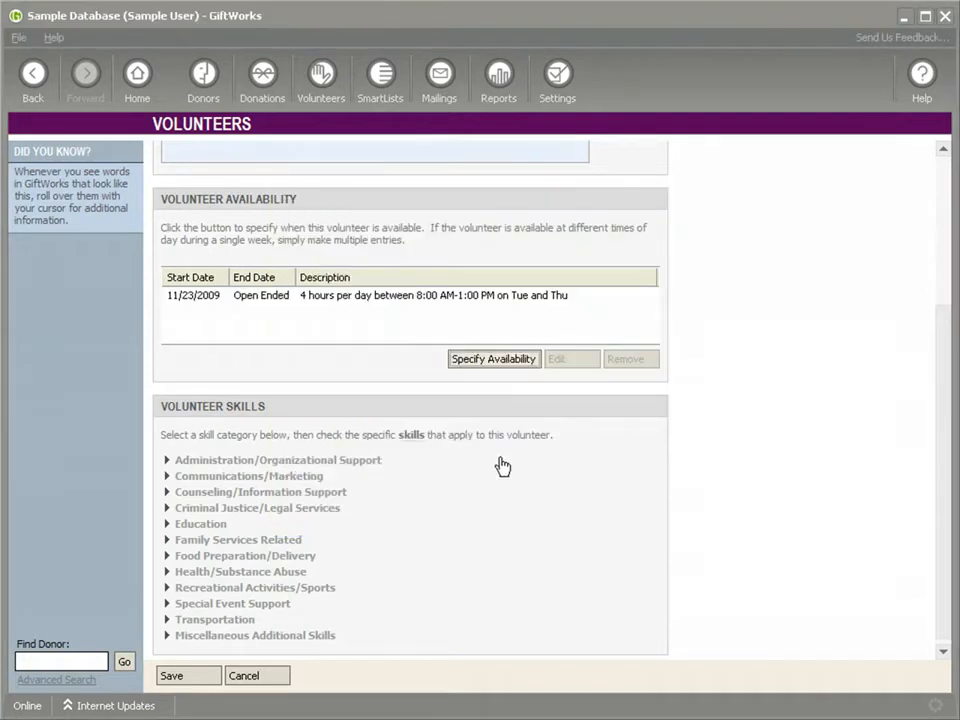
Begin a second availability entry for the volunteer with starting date 11/23/2009 and no end date.
click(467, 364)
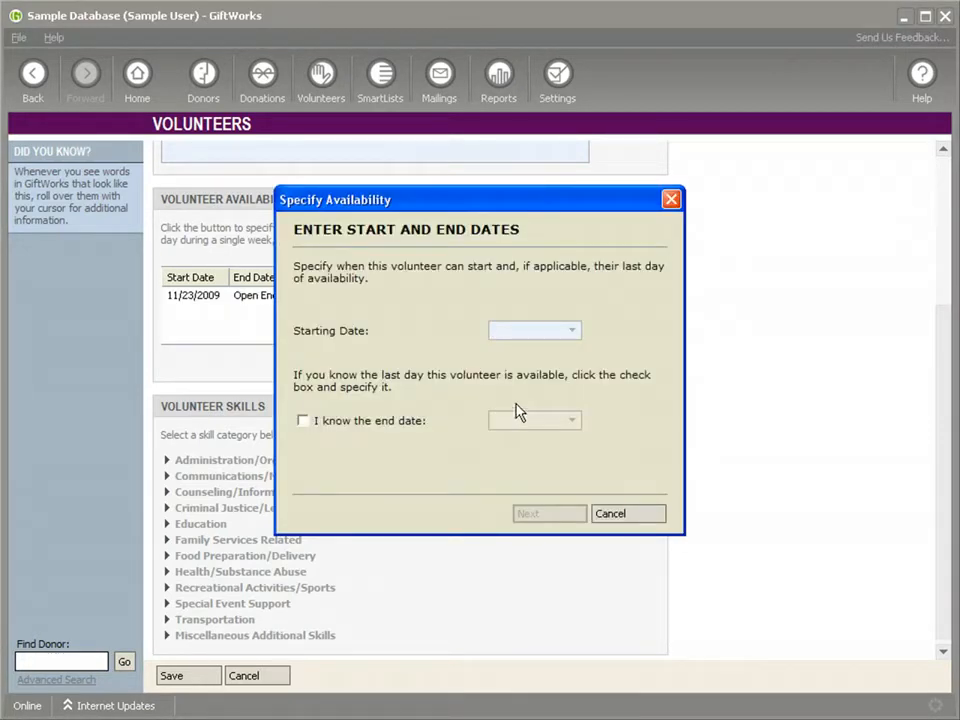
click(569, 332)
click(529, 421)
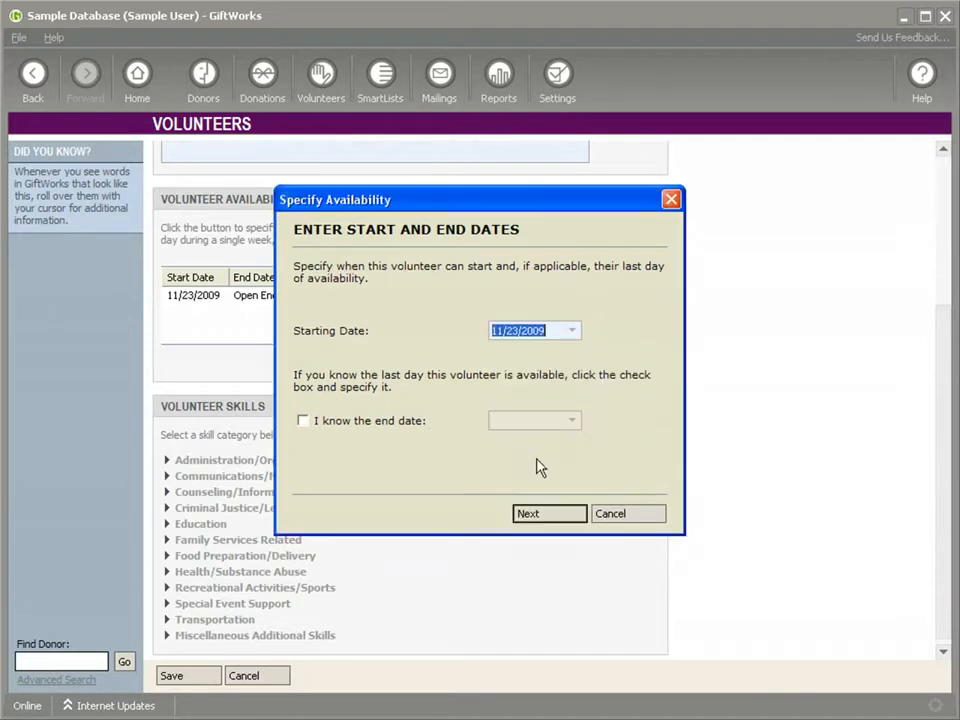
click(531, 514)
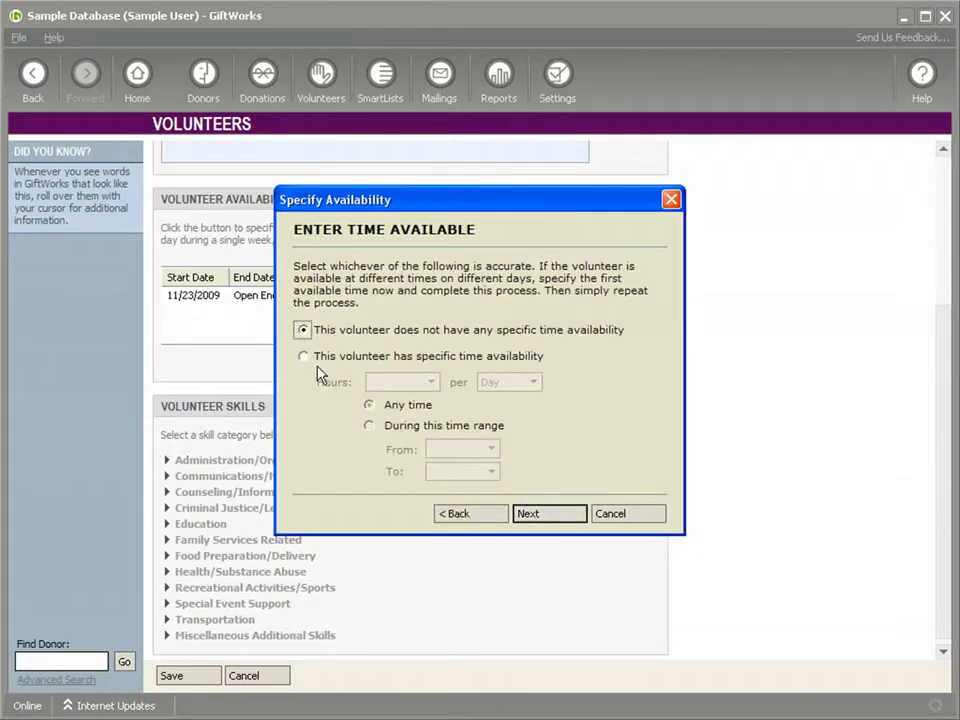
Give the second entry specific time availability of 4 hours per Month.
click(303, 356)
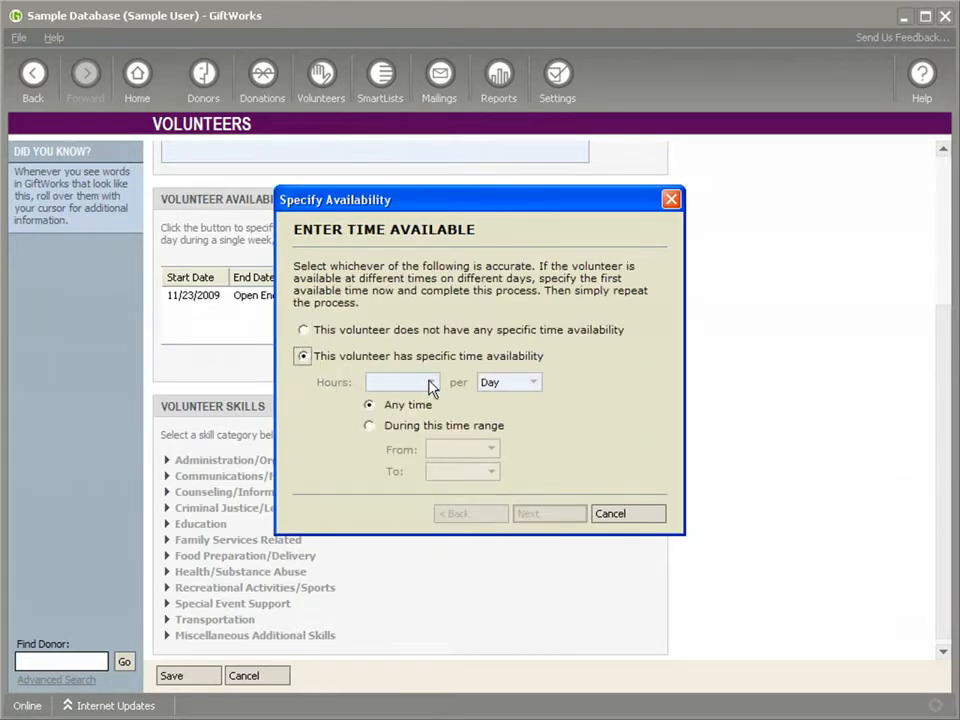
click(431, 384)
click(378, 489)
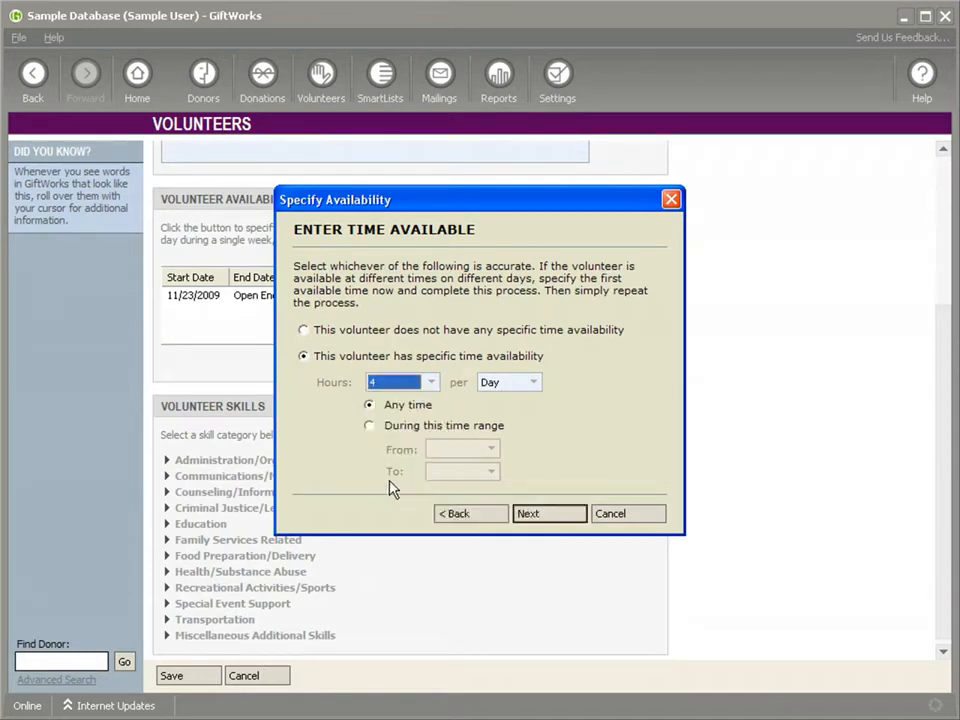
click(535, 383)
click(504, 431)
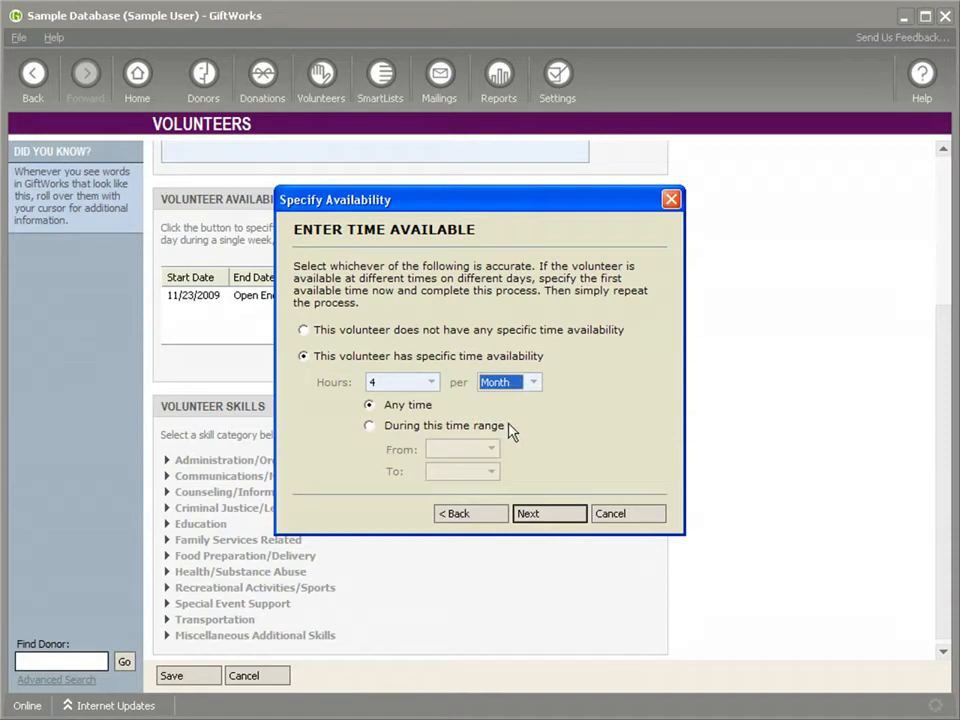
Limit the second entry's hours to a time range from 12:00 PM to 5:00 PM and continue to the days of the week.
click(369, 426)
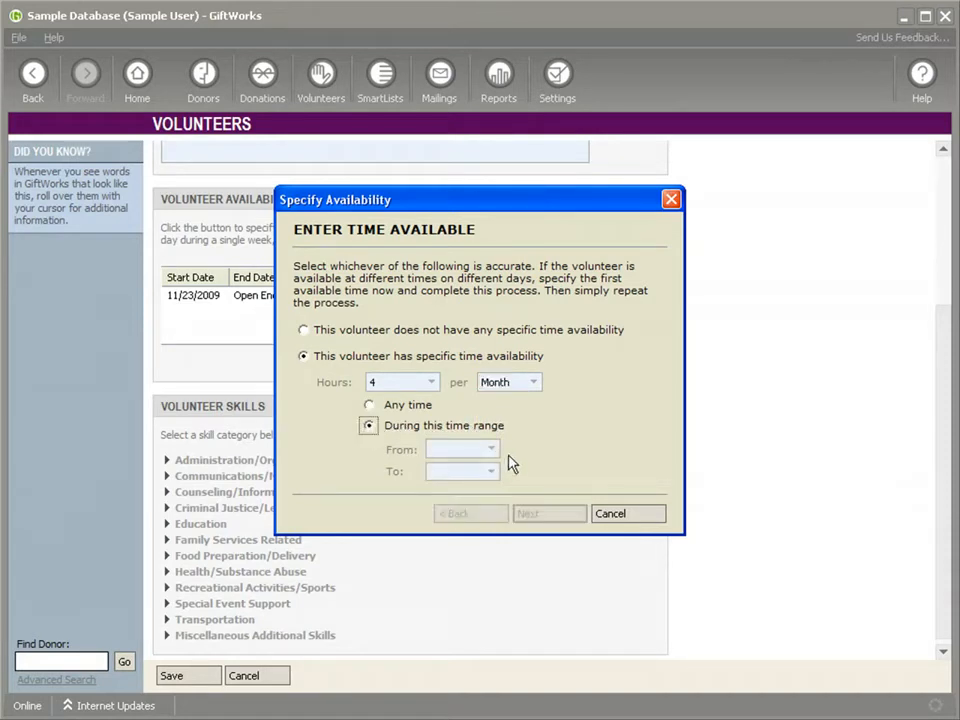
click(490, 450)
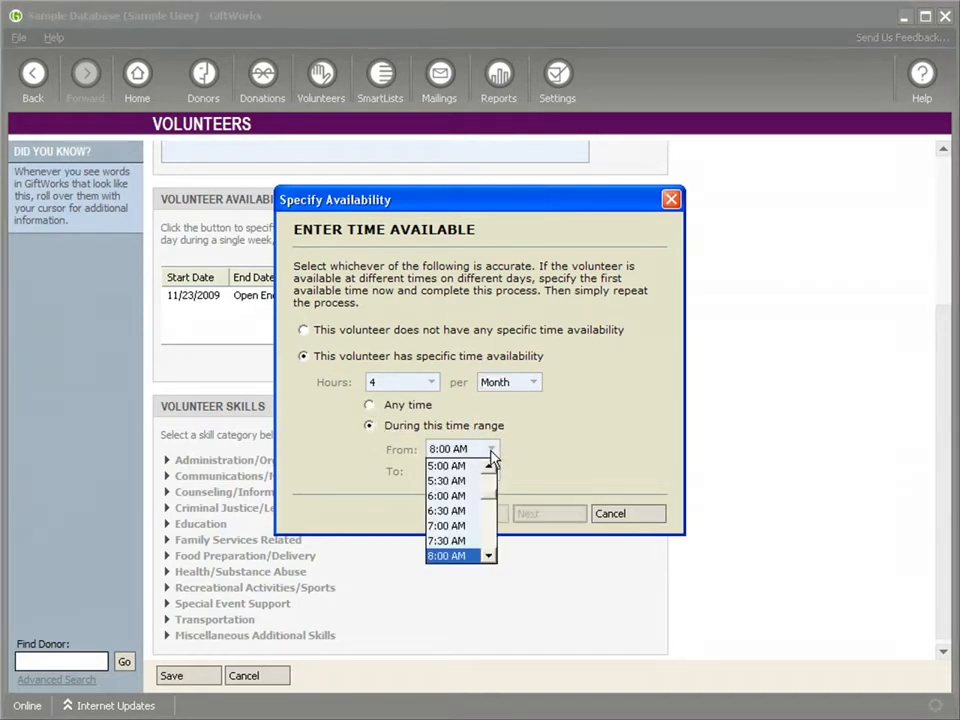
scroll(490, 505, down, 4)
click(470, 510)
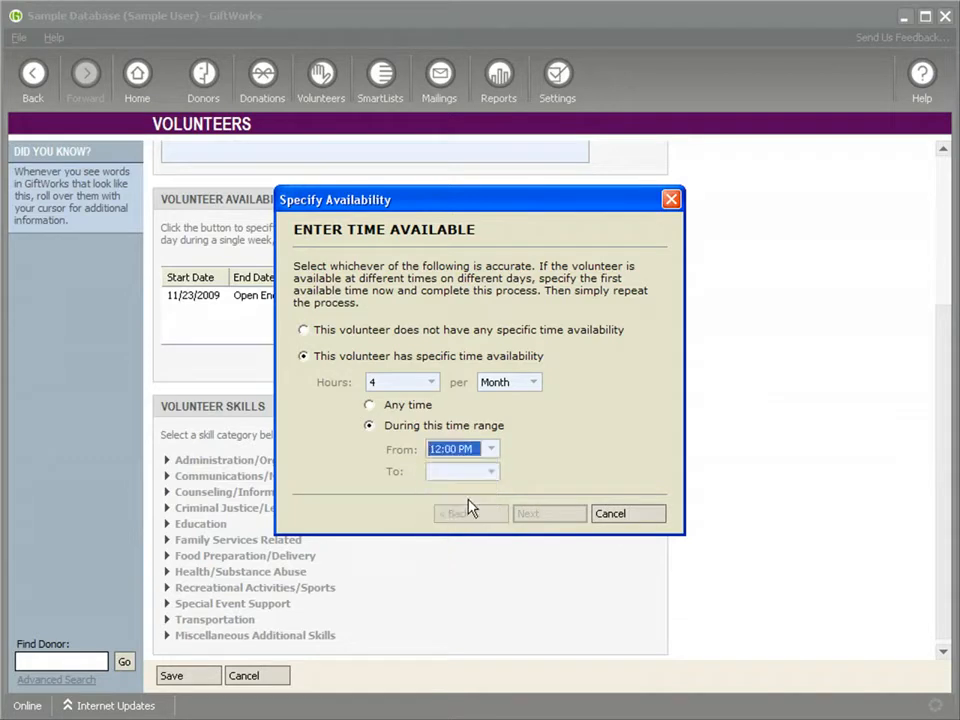
click(490, 471)
scroll(490, 543, down, 2)
scroll(490, 545, down, 2)
click(446, 564)
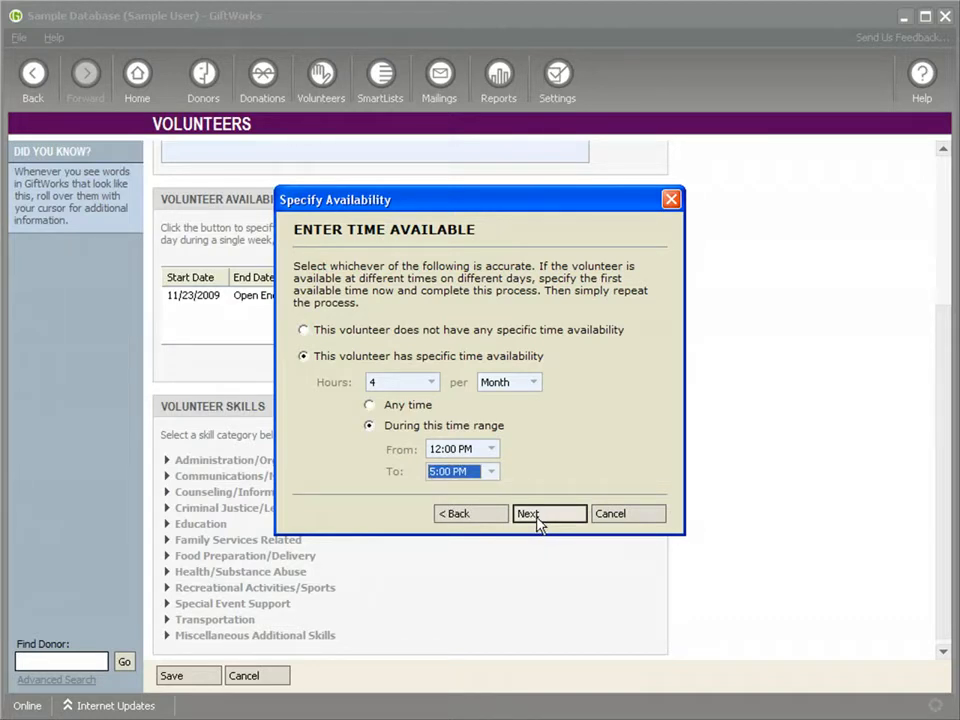
click(537, 515)
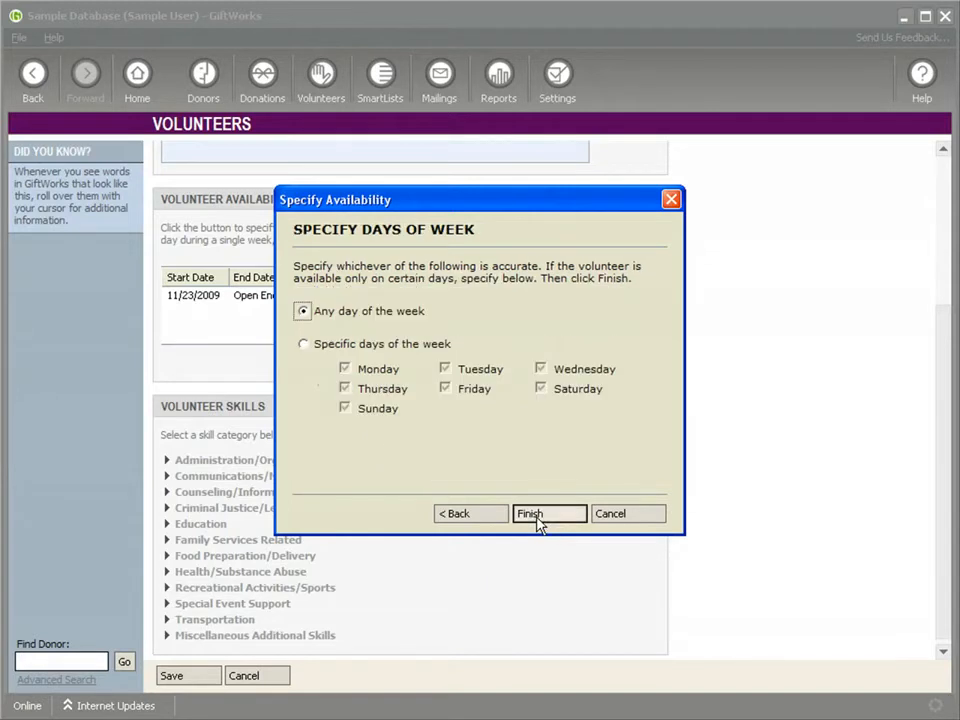
Restrict the second entry to Wednesday only and finish it.
click(304, 346)
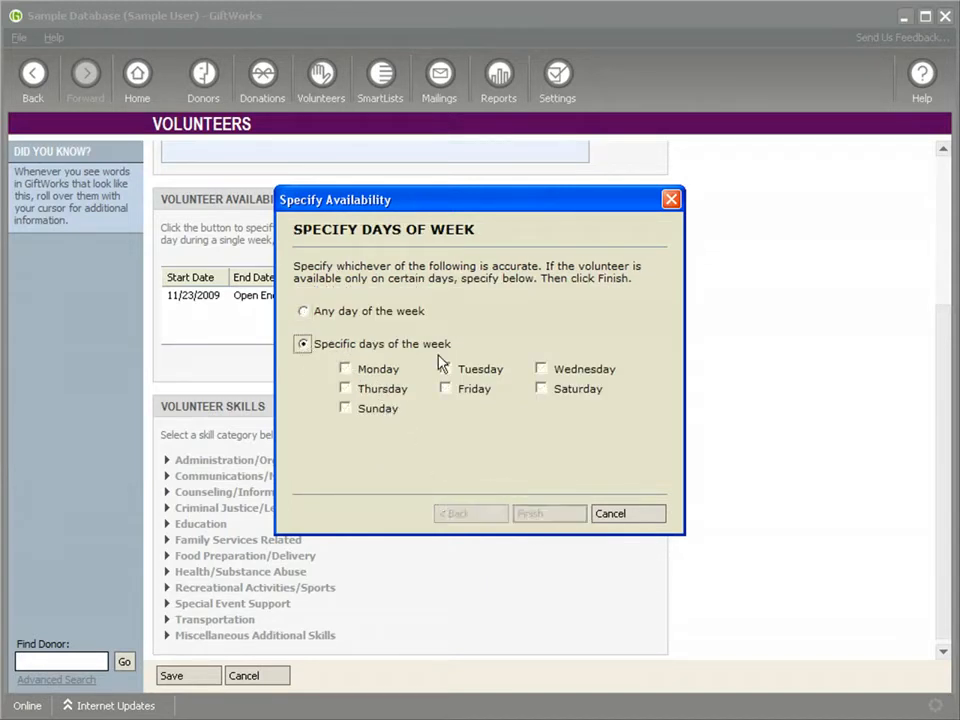
click(541, 370)
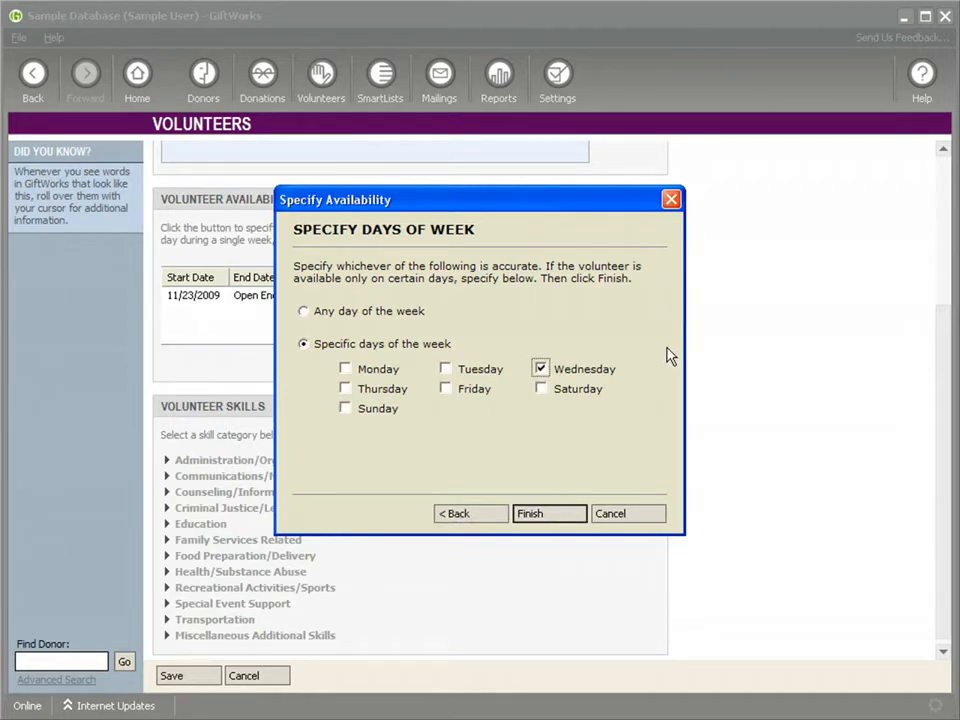
click(550, 514)
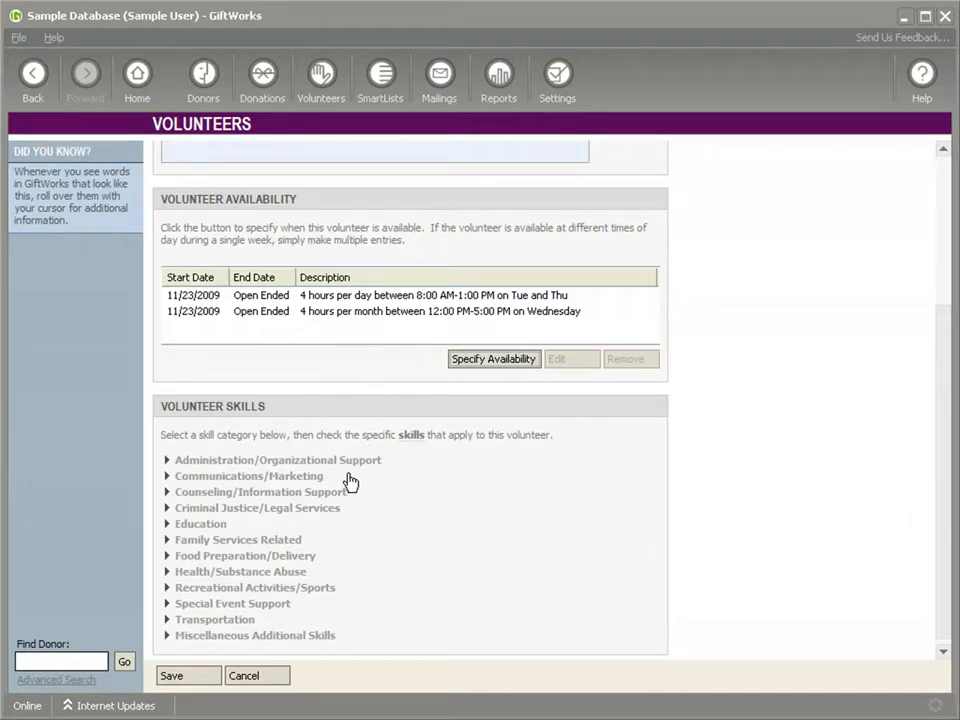
Assign the Administration/Organizational Support skills Receptionist/Telephone Answering, Filing, Clerical and Data Entry/Word Processing to the volunteer.
drag(945, 389, 941, 405)
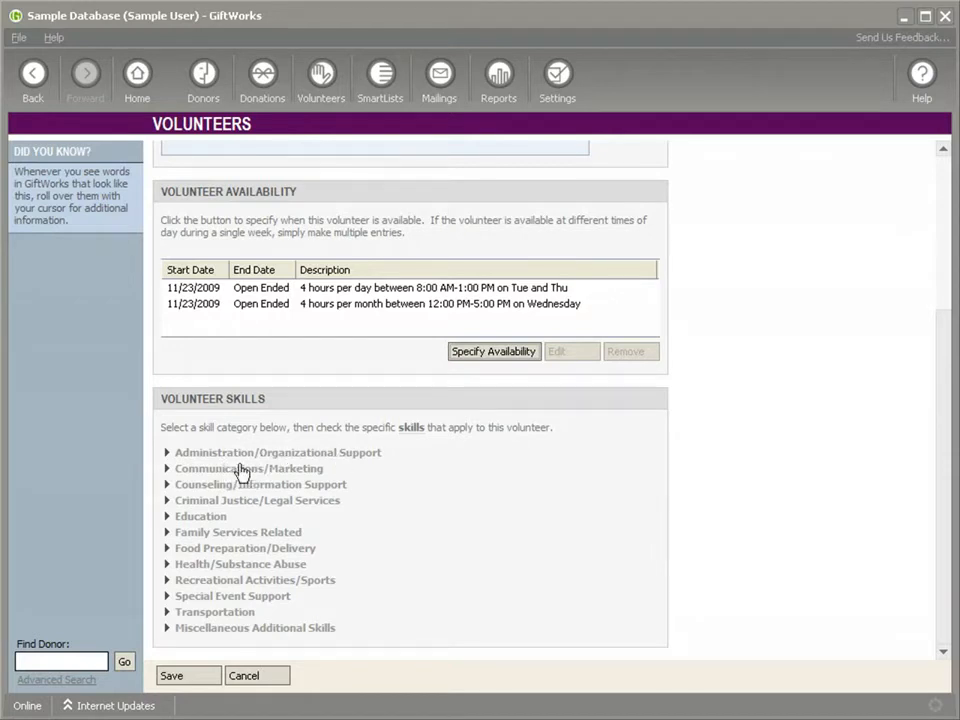
click(165, 455)
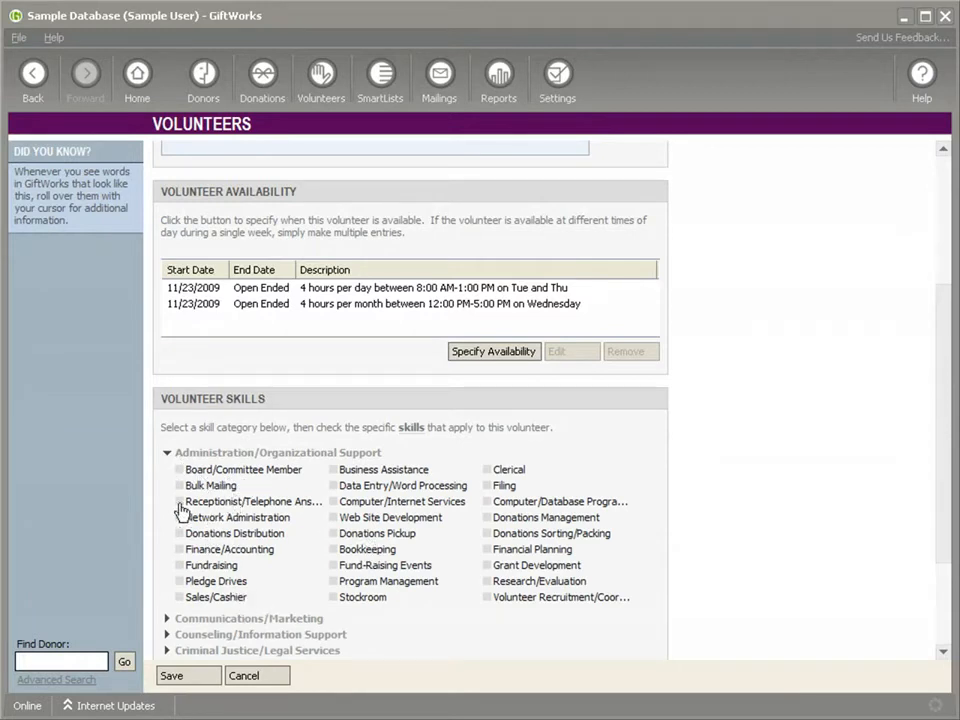
click(167, 454)
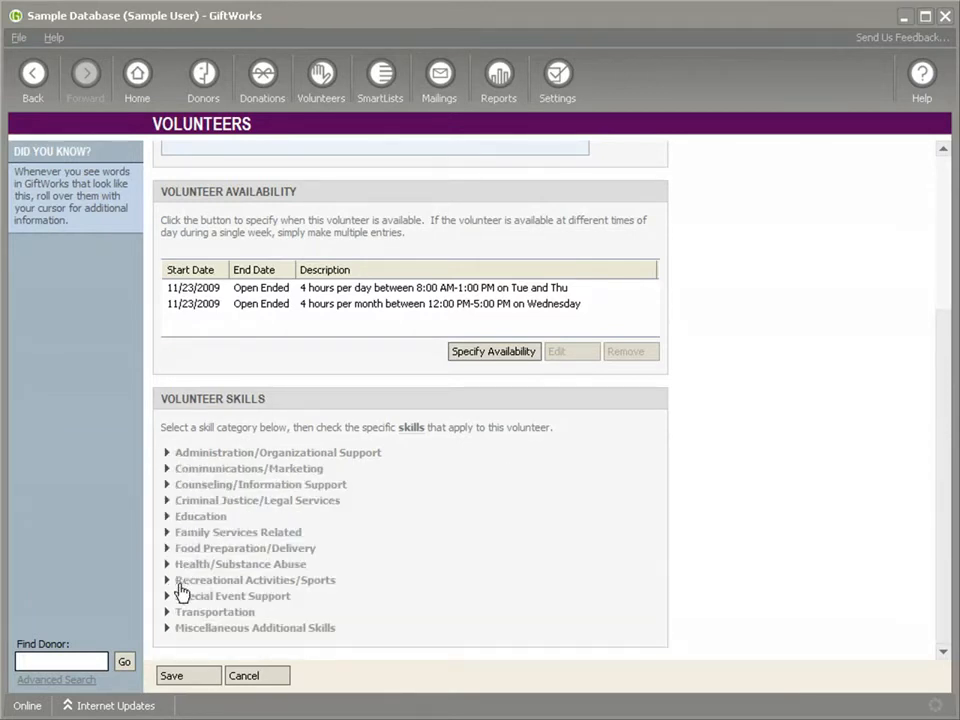
click(167, 455)
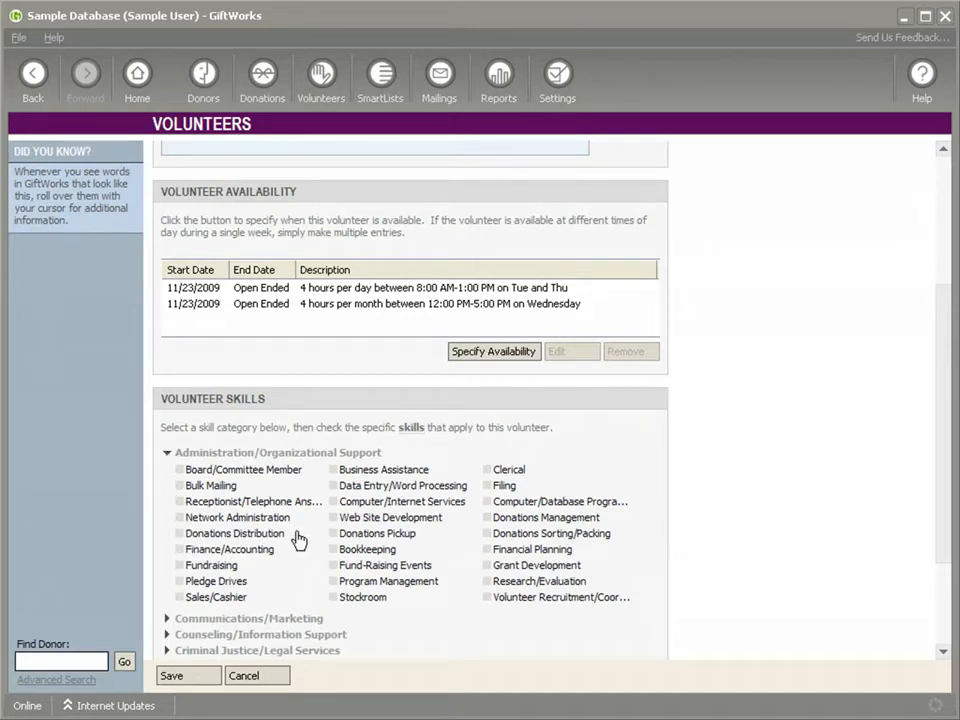
click(180, 502)
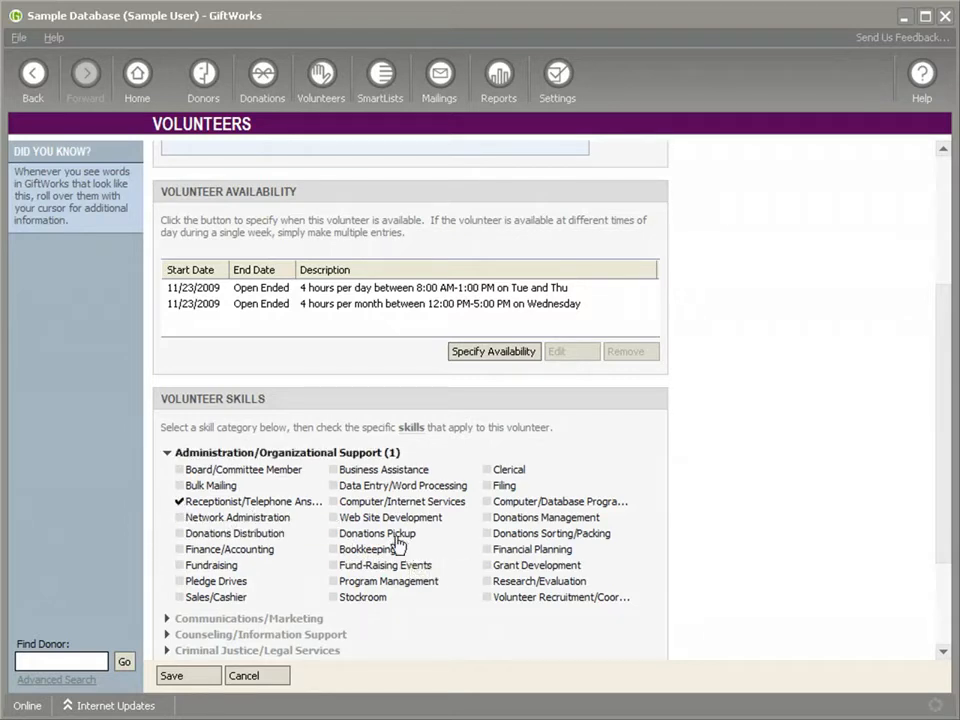
click(487, 486)
click(487, 470)
click(334, 486)
click(168, 455)
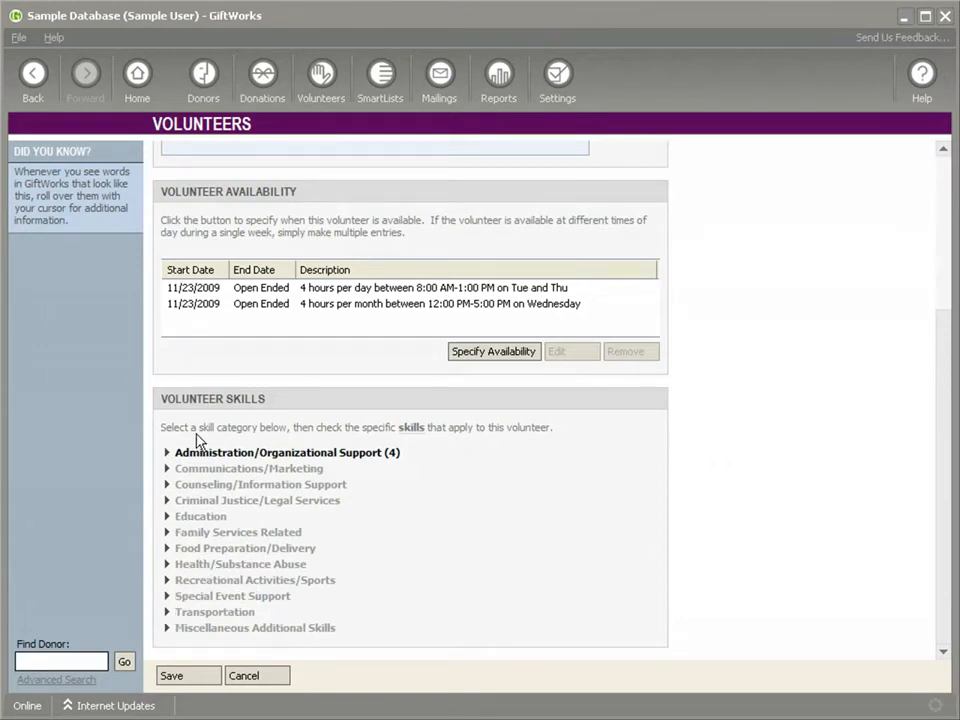
Add the Spanish language skill from Miscellaneous Additional Skills and save the volunteer profile.
click(168, 629)
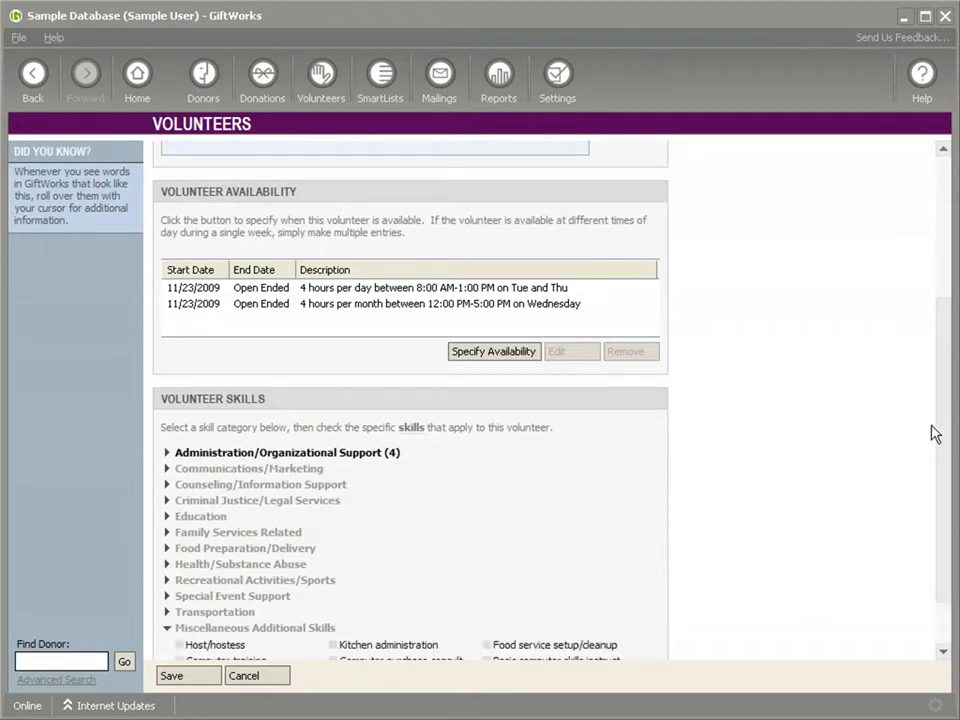
drag(945, 420, 947, 466)
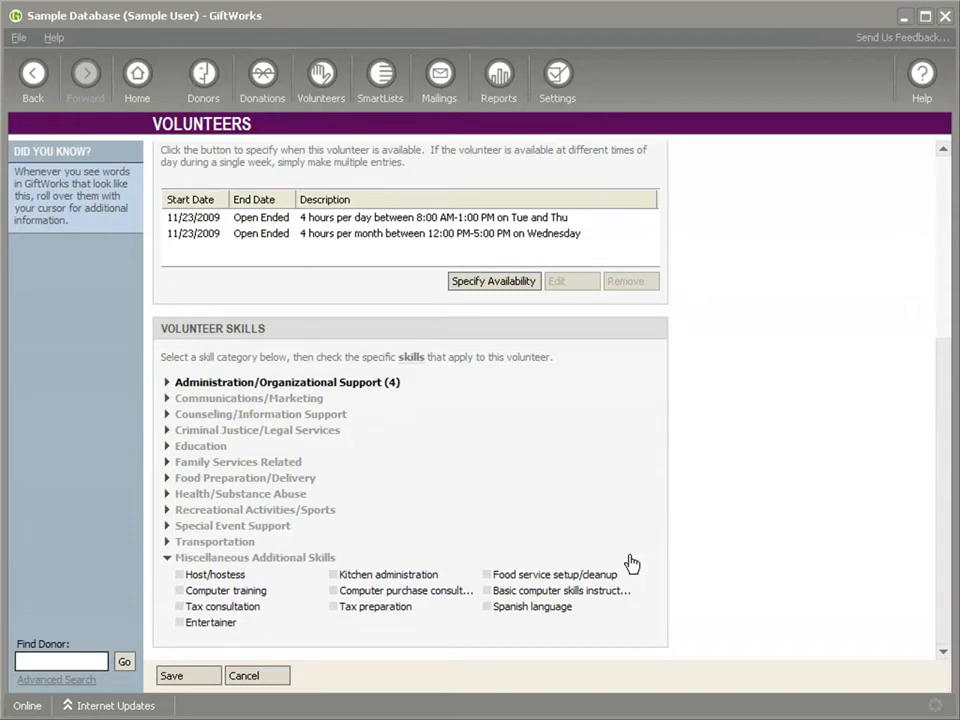
click(489, 607)
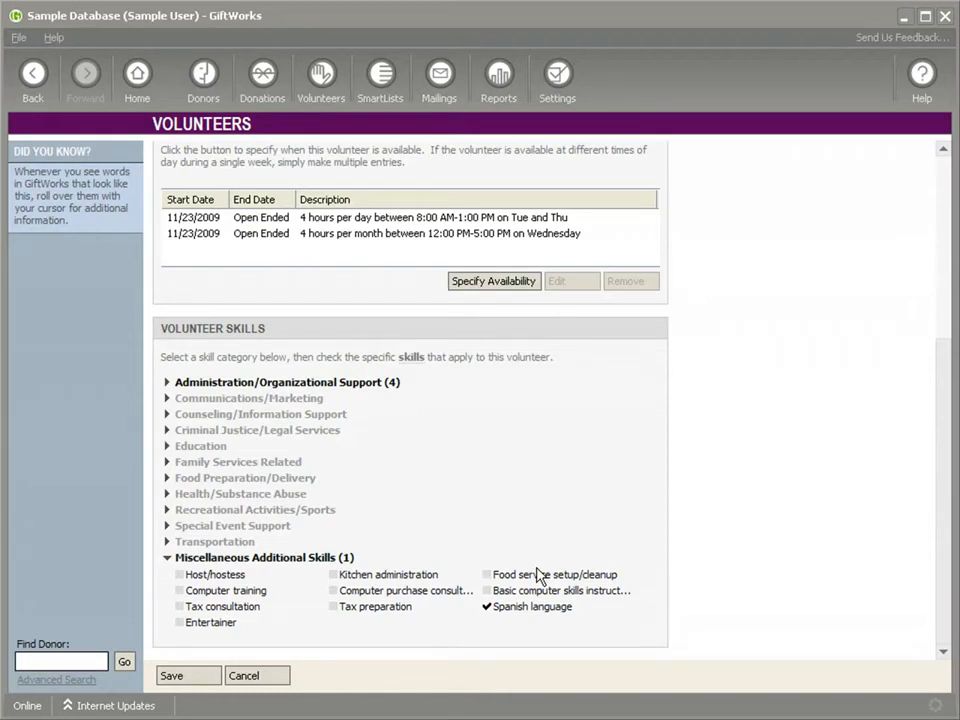
drag(943, 456, 945, 413)
scroll(945, 413, down, 2)
click(180, 676)
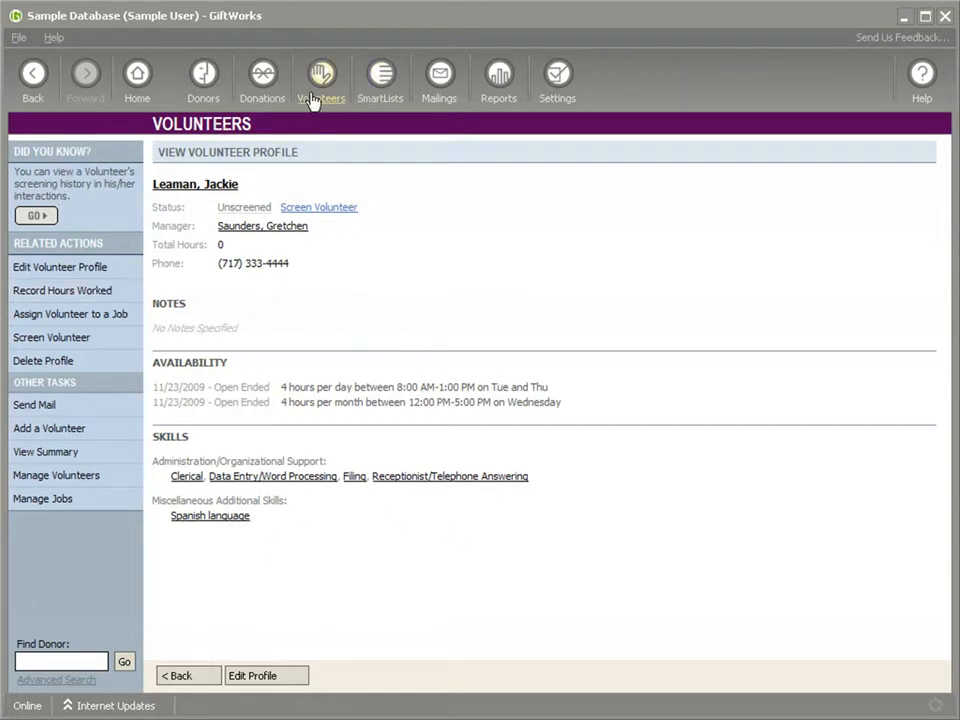
Return to the Manage Volunteers list and look for the newly saved volunteer.
click(28, 82)
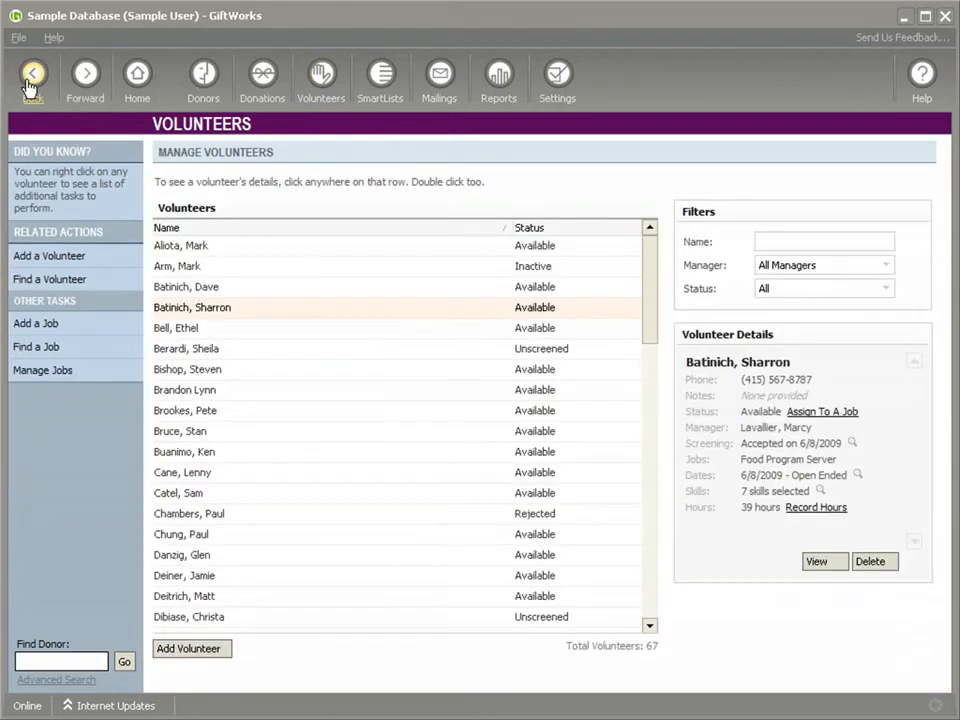
drag(651, 311, 634, 455)
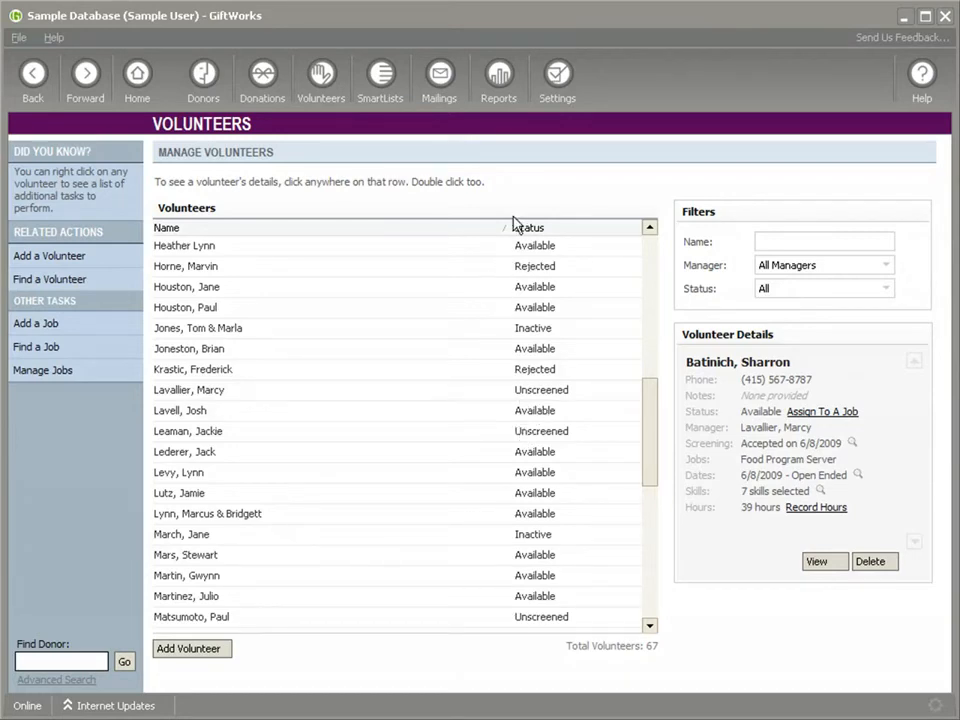
Open the Volunteers add-in settings and review the lists of projects and volunteer managers.
click(557, 97)
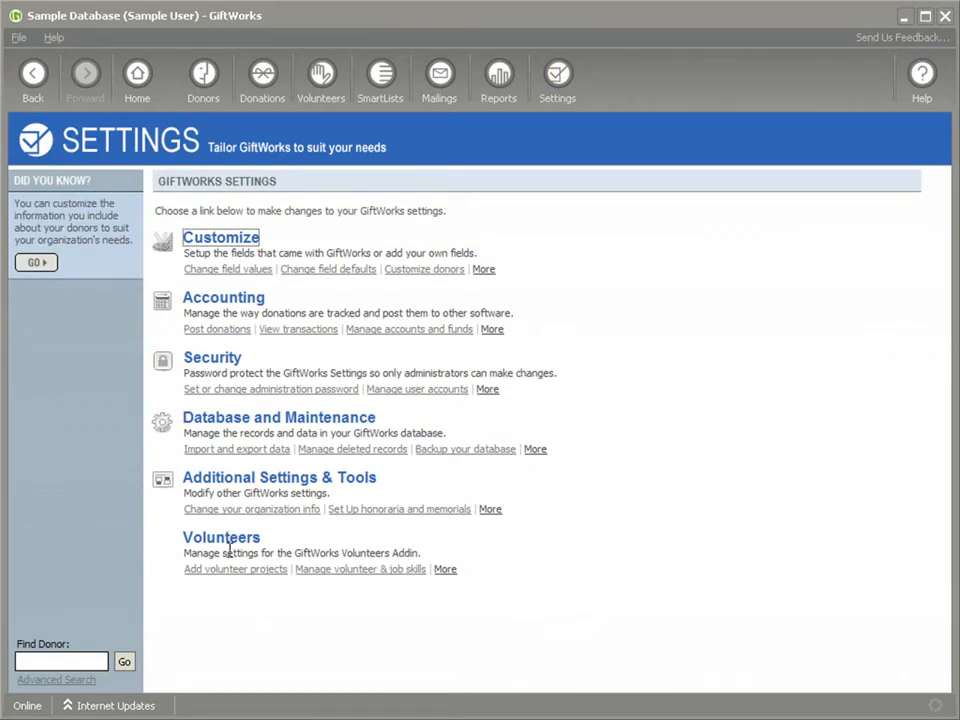
click(446, 570)
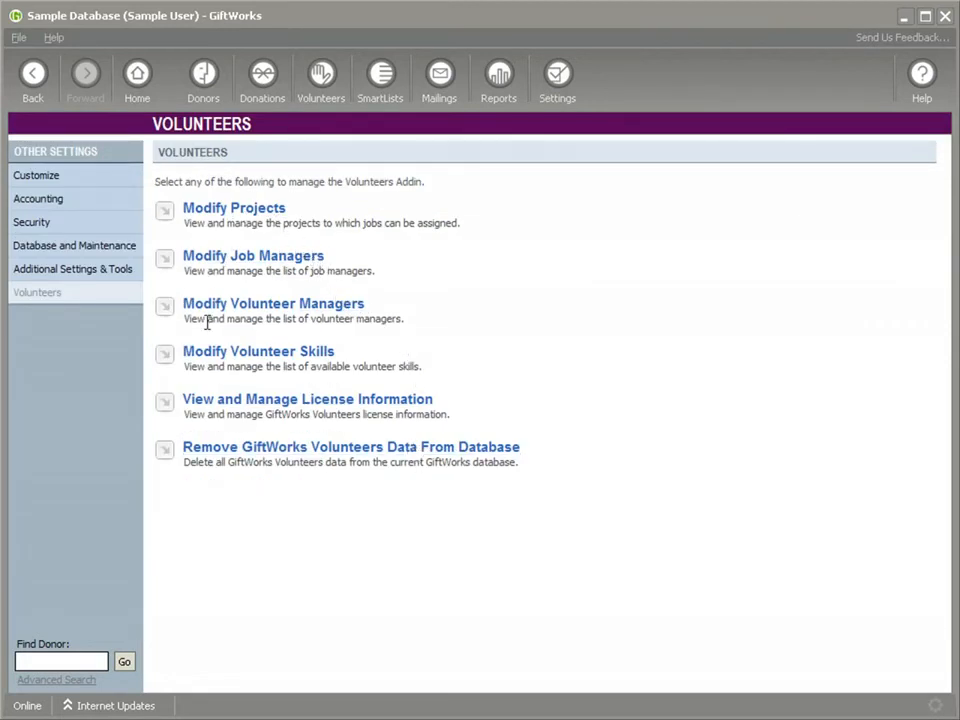
click(230, 212)
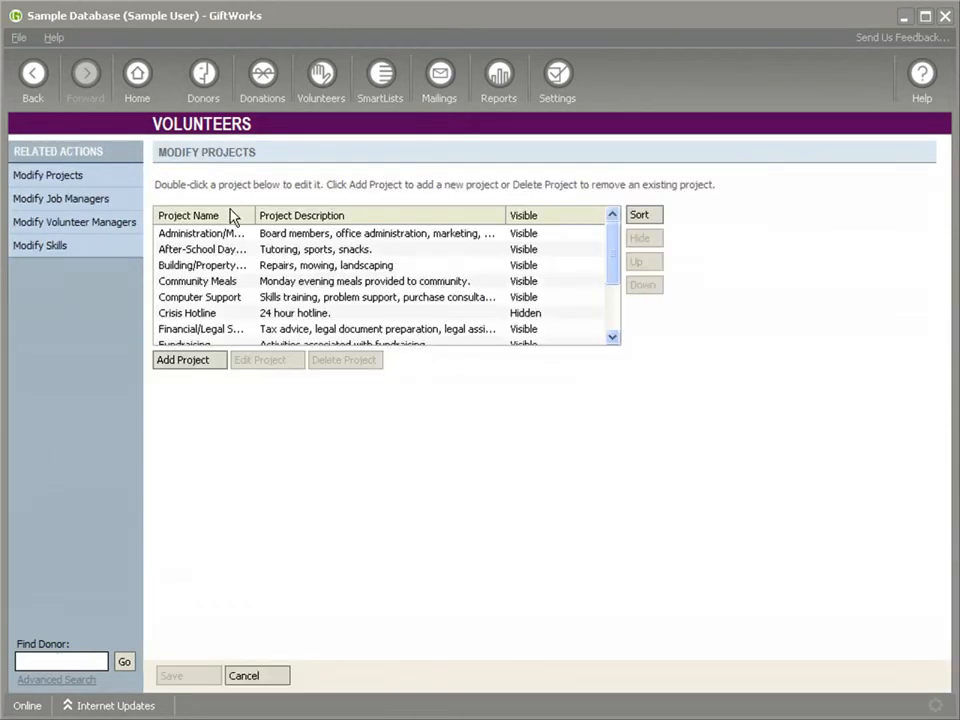
click(27, 83)
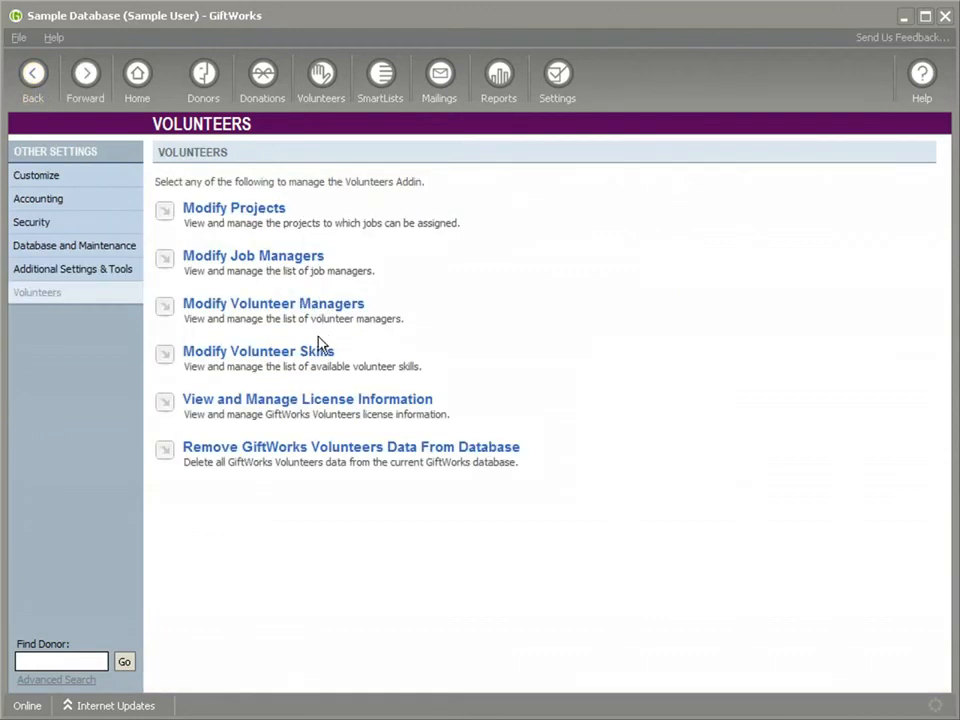
click(243, 310)
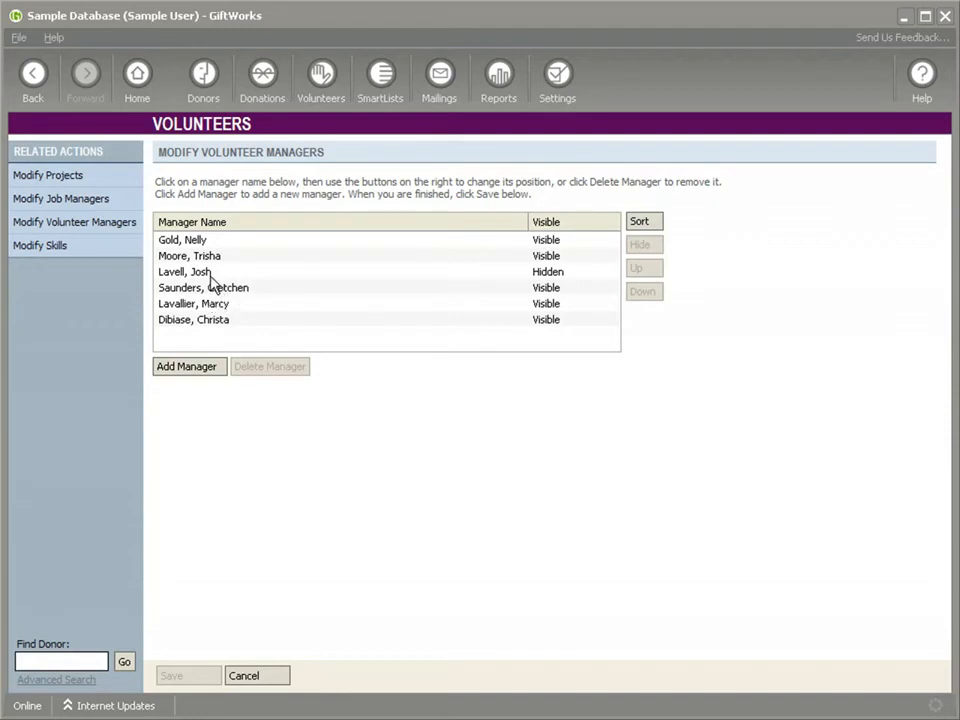
click(33, 80)
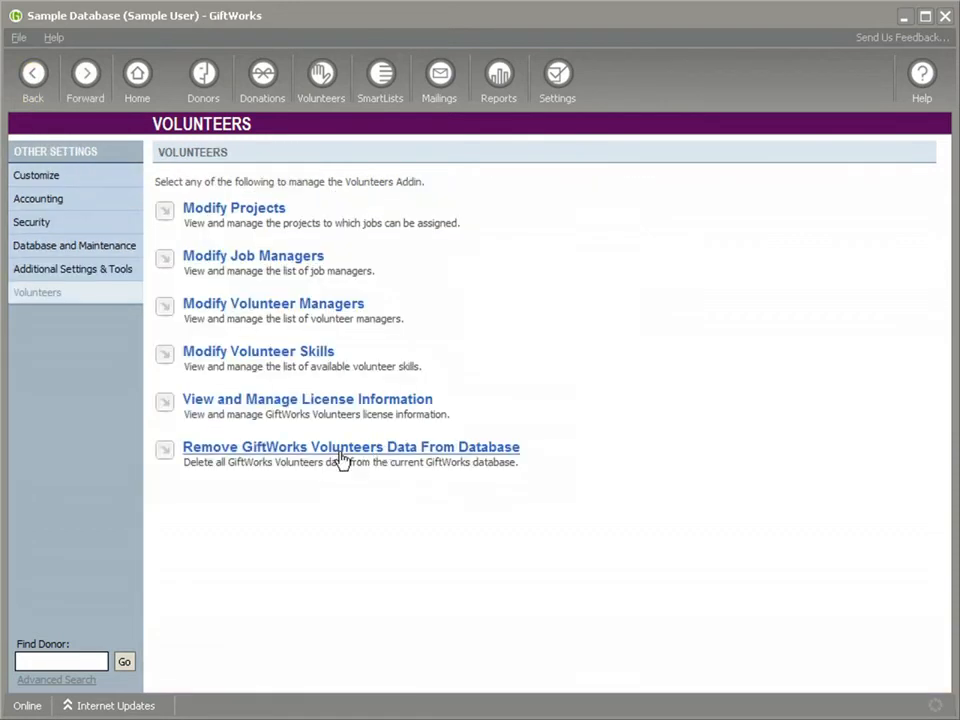
Open the volunteer skills settings and collapse every expanded category from Food Preparation/Delivery through Miscellaneous Additional Skills.
click(245, 361)
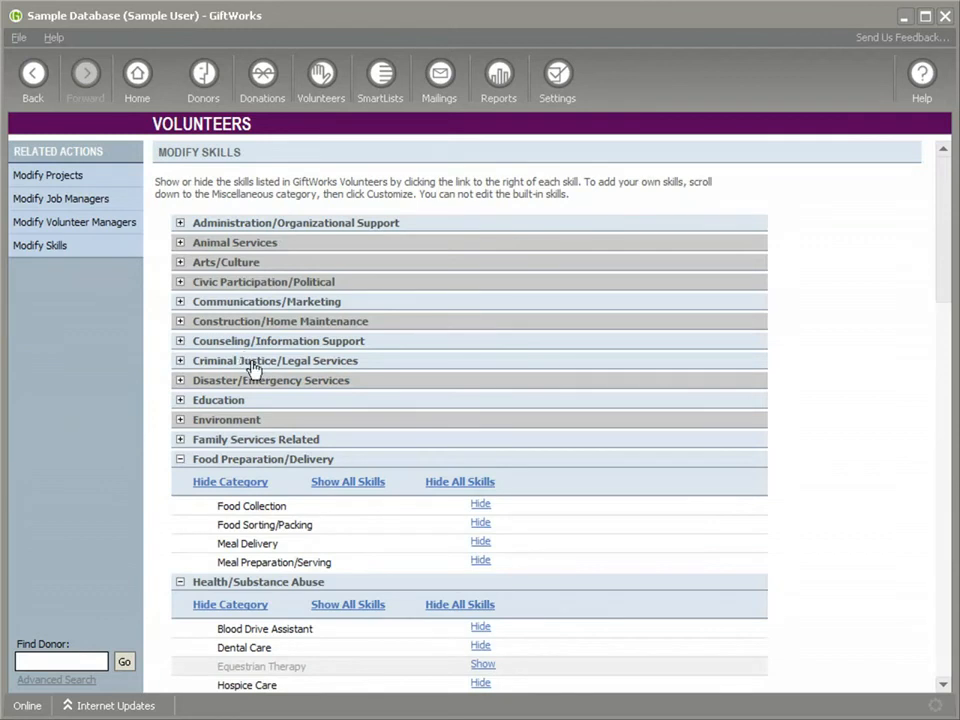
click(180, 459)
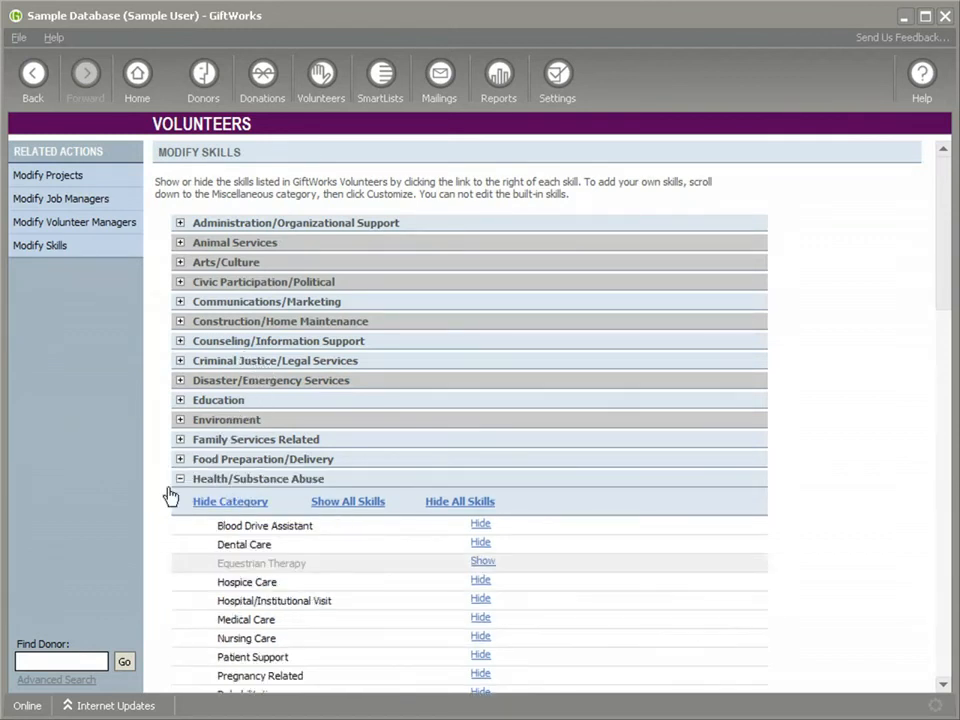
click(180, 481)
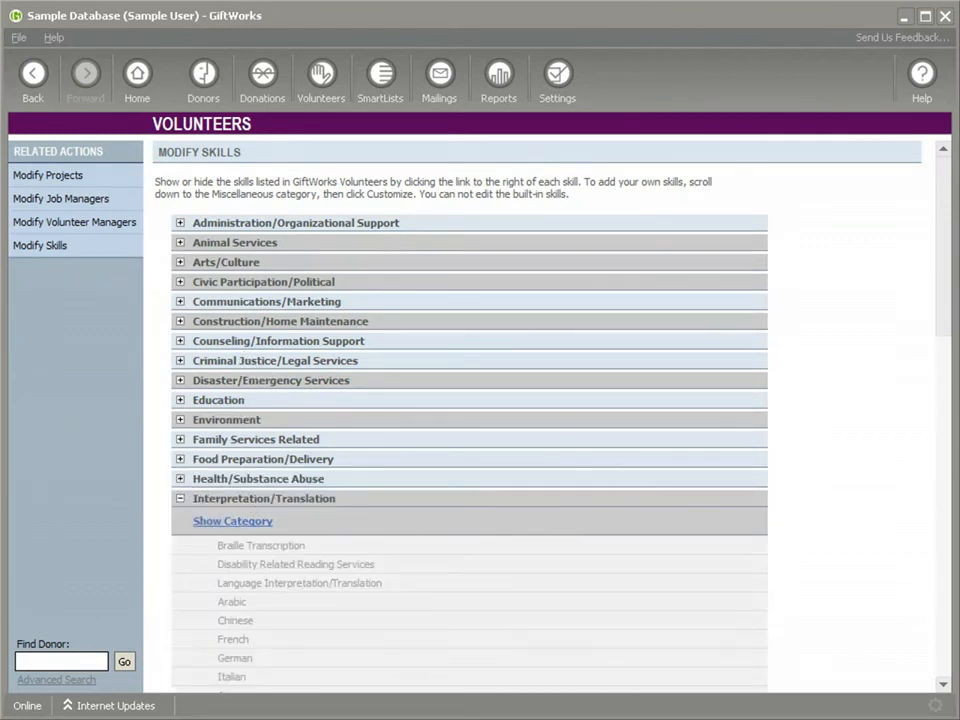
scroll(945, 320, down, 3)
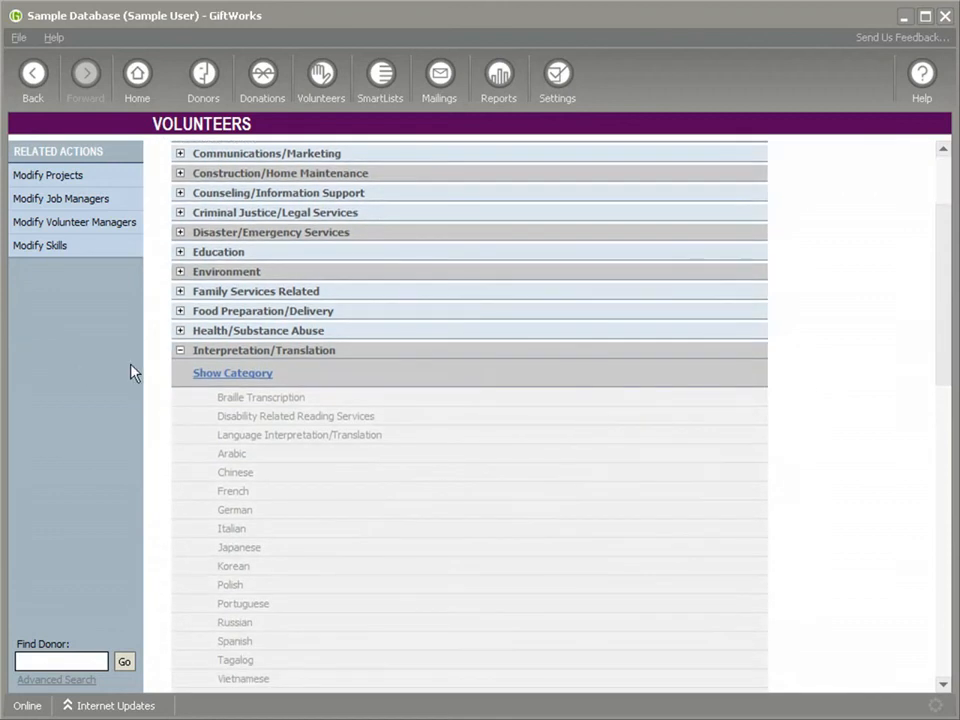
click(180, 351)
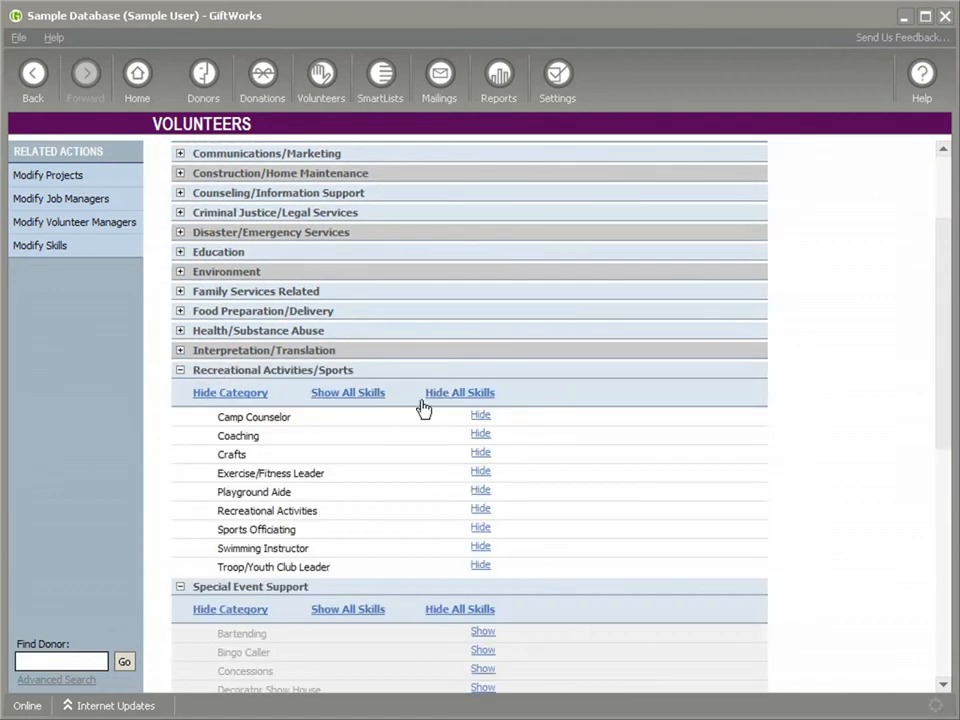
click(181, 371)
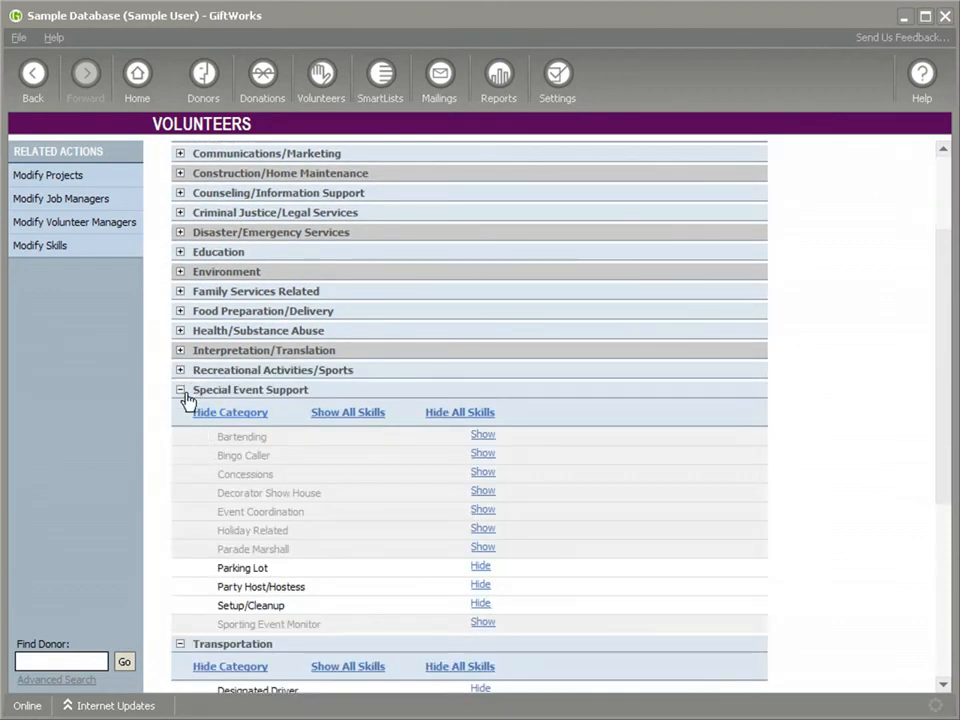
click(181, 391)
click(182, 411)
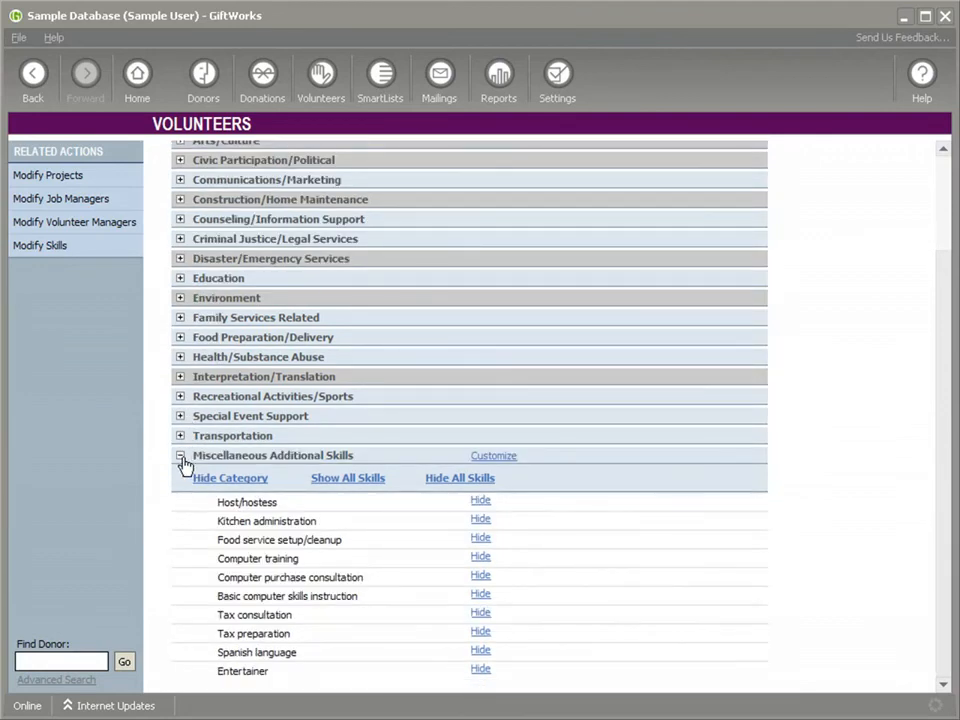
click(181, 456)
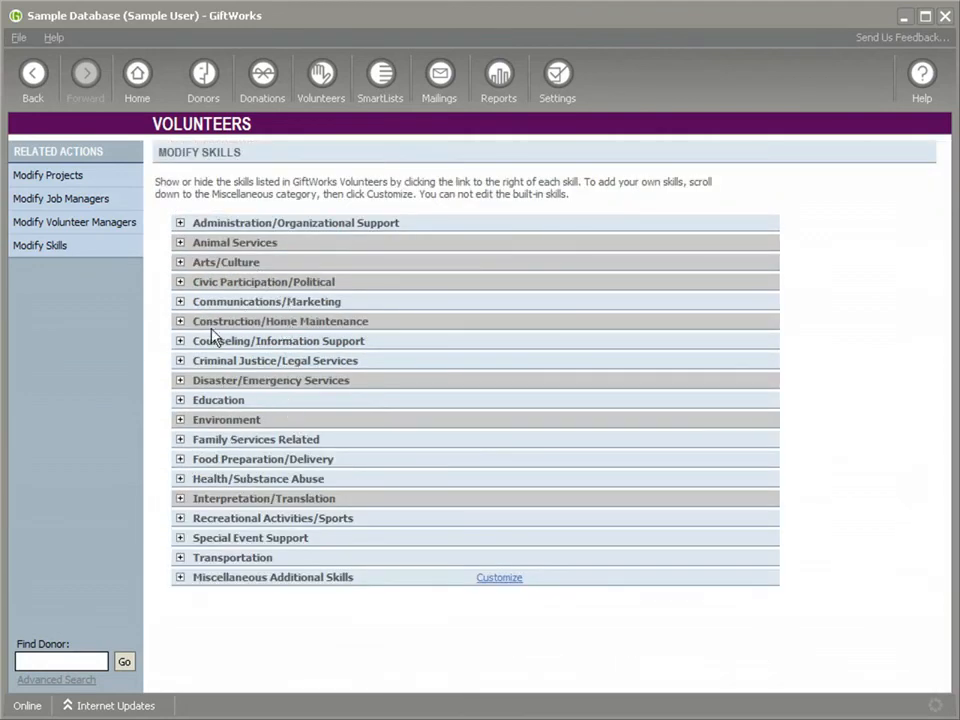
Expand Animal Services, show the hidden category, hide it again and collapse it.
click(181, 244)
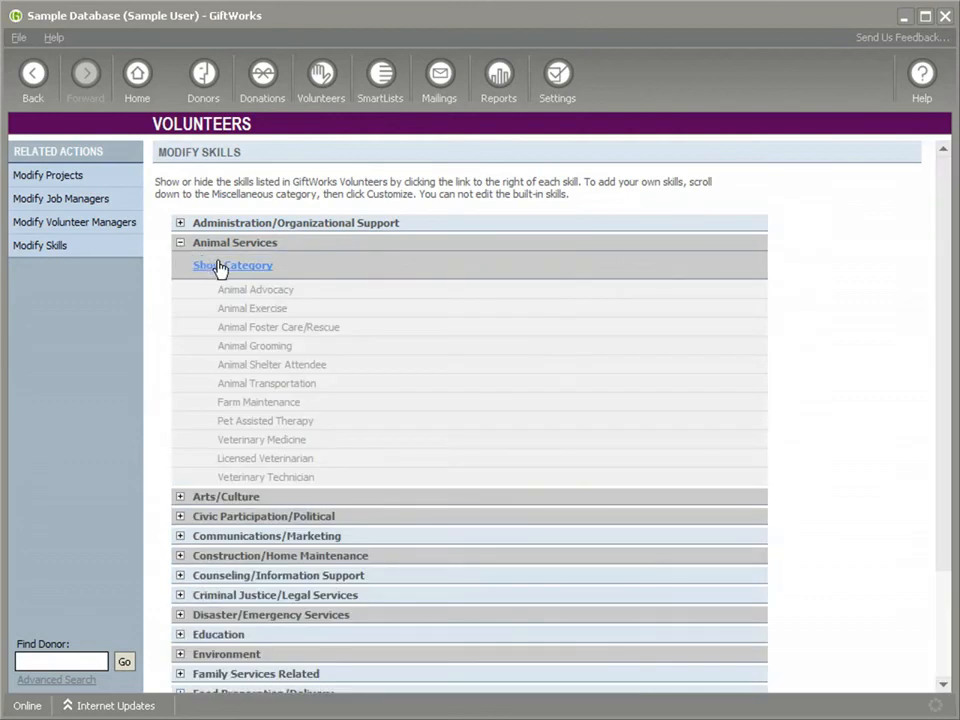
click(218, 266)
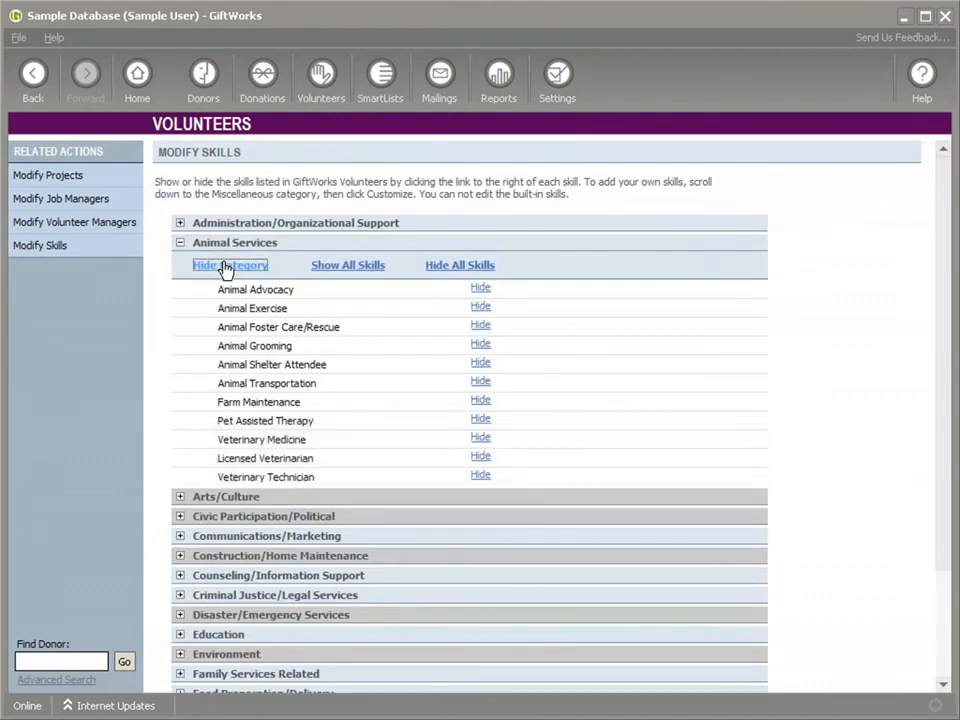
click(224, 267)
click(181, 244)
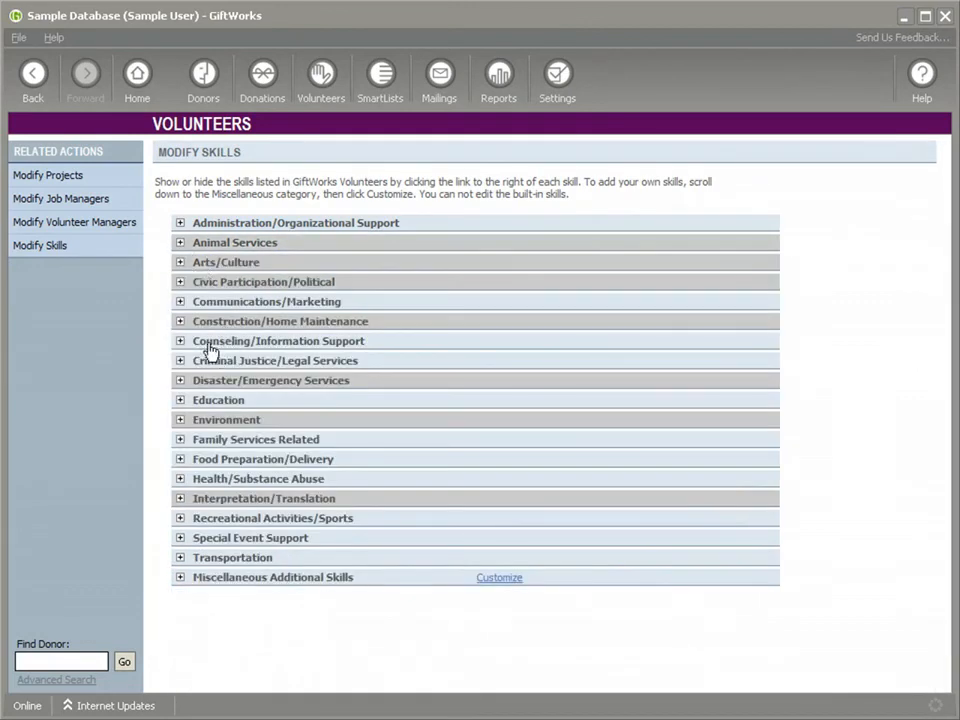
Show the Conference Exhibit Assistant skill under Communications/Marketing, hide it again and collapse the category.
click(180, 302)
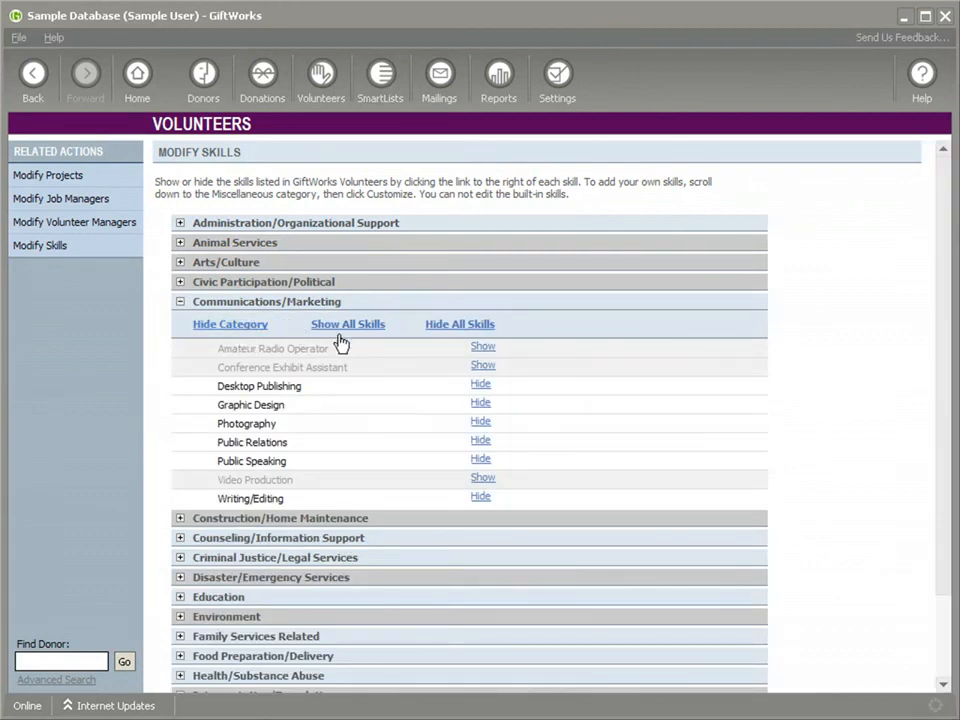
click(482, 367)
click(482, 367)
click(180, 303)
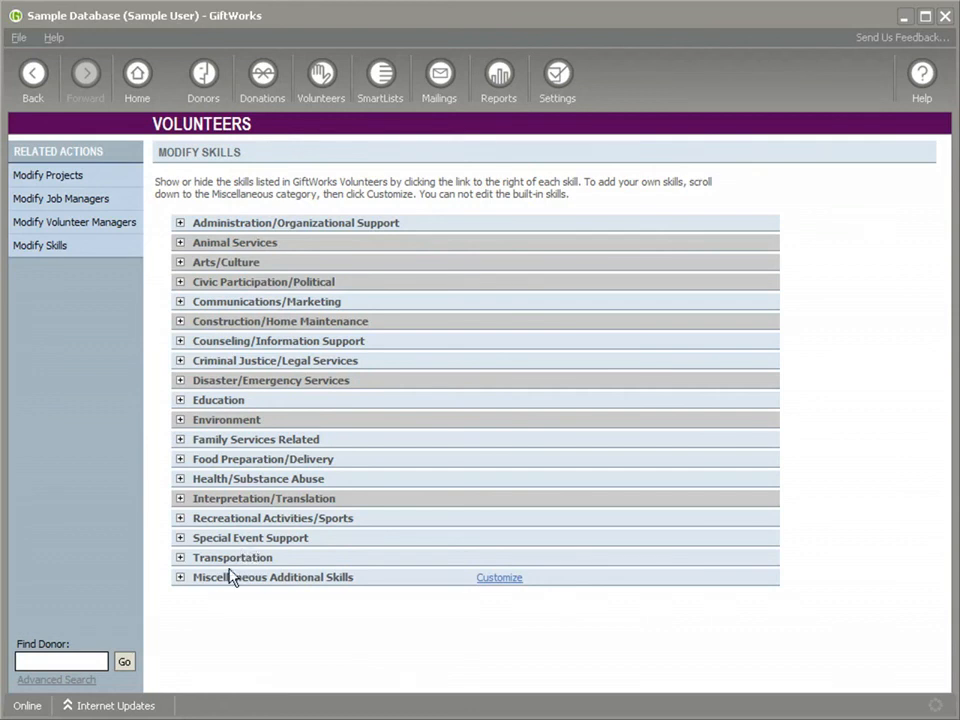
Review the custom skills list of the Miscellaneous Additional Skills category and leave it without making changes.
click(180, 578)
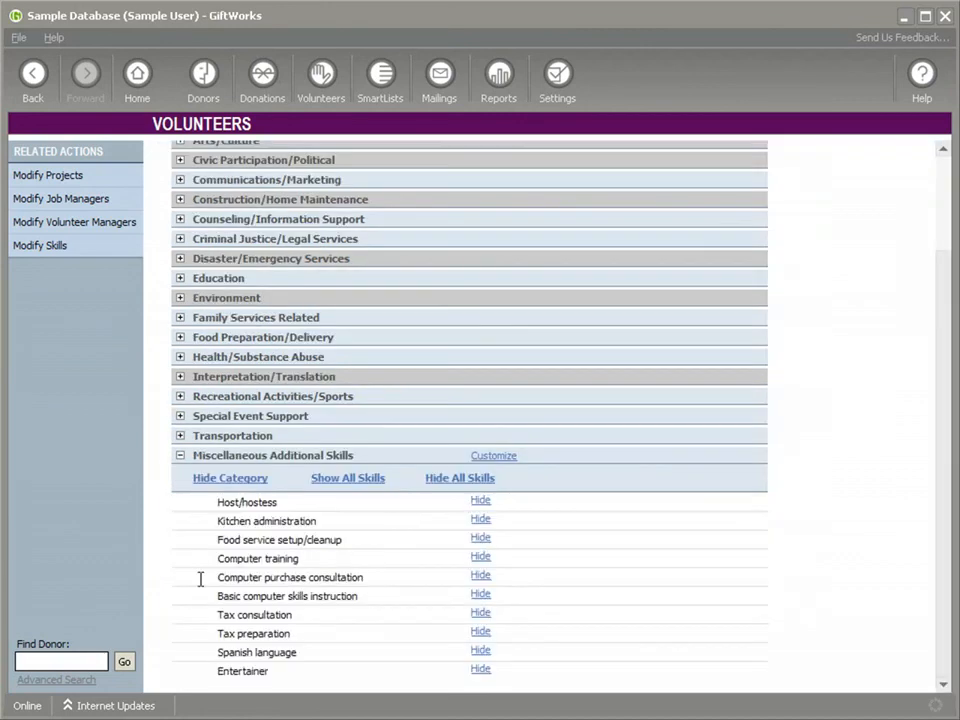
click(490, 462)
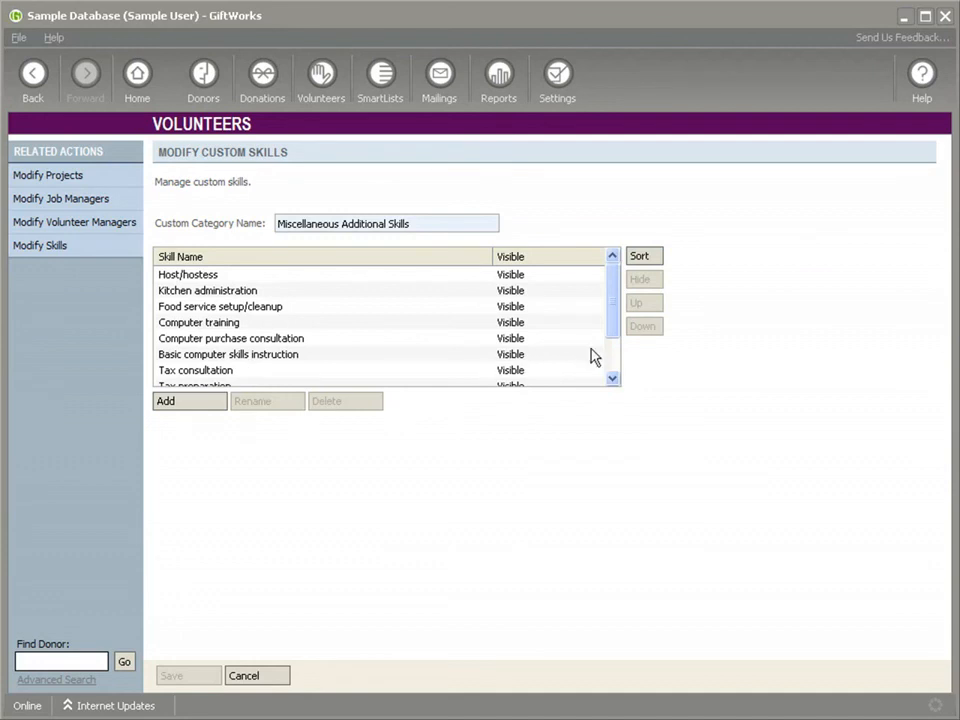
mouse_move(611, 298)
mouse_down()
mouse_move(614, 337)
mouse_move(612, 312)
mouse_up()
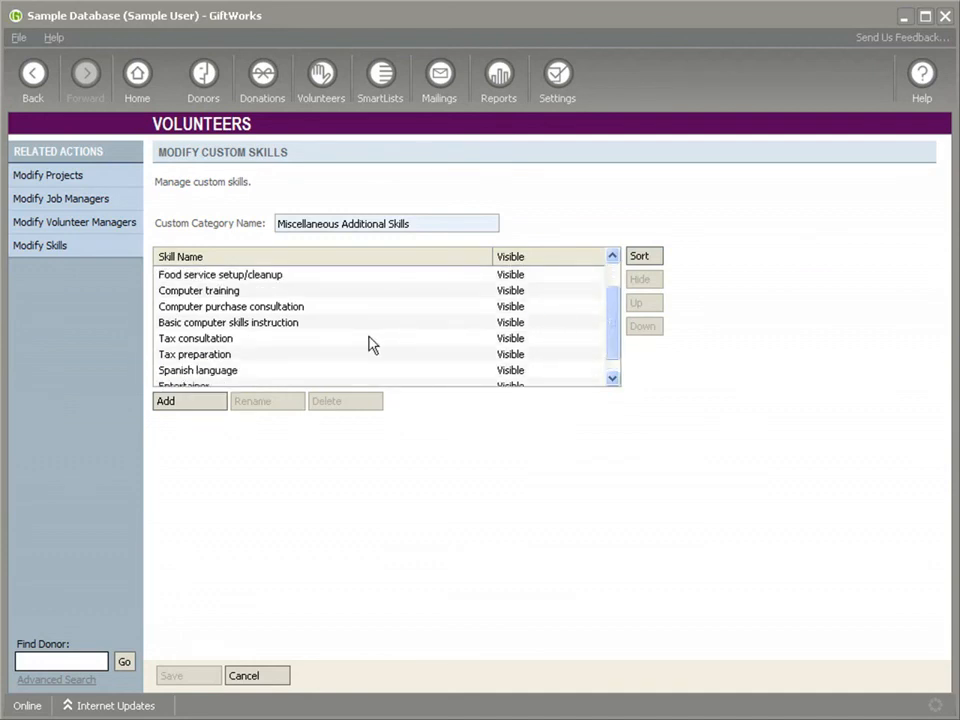
click(266, 682)
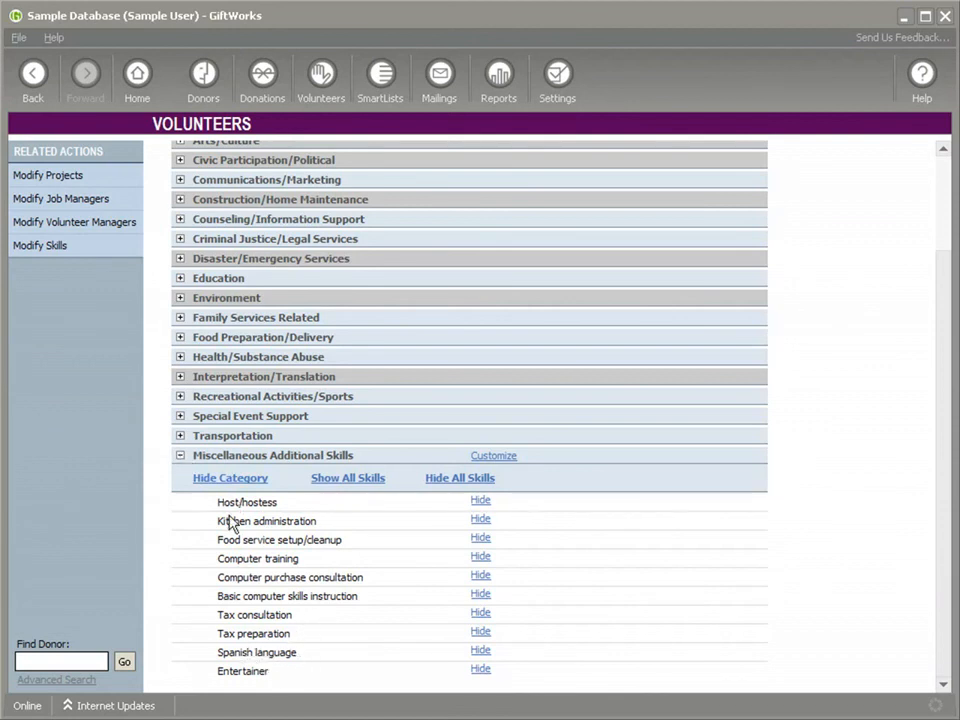
click(180, 458)
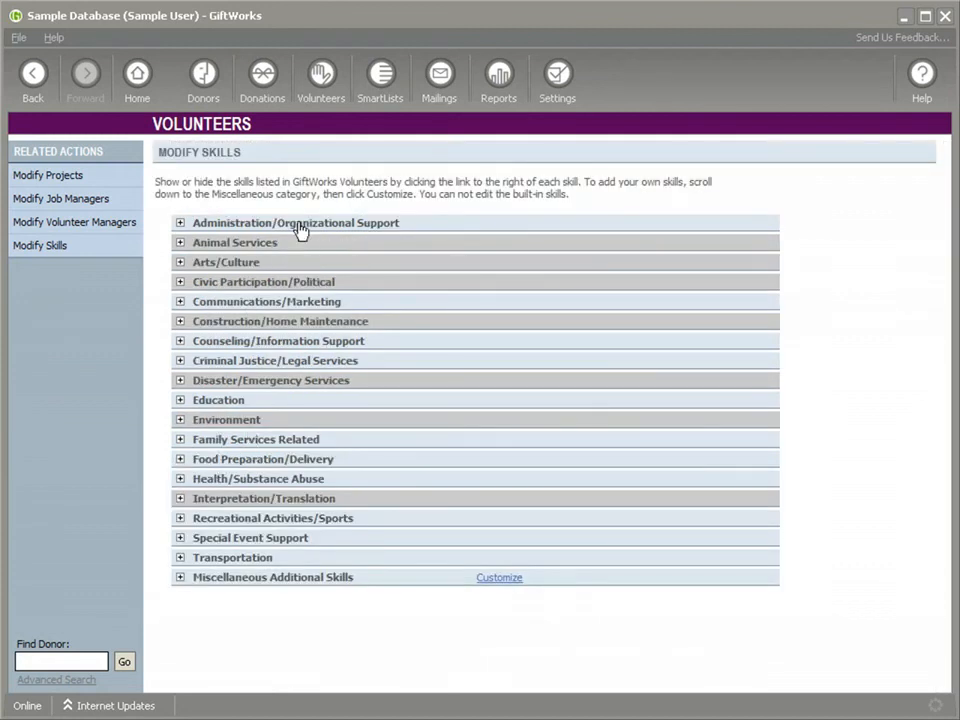
Leave the skills settings and open the Manage Volunteers list.
click(321, 84)
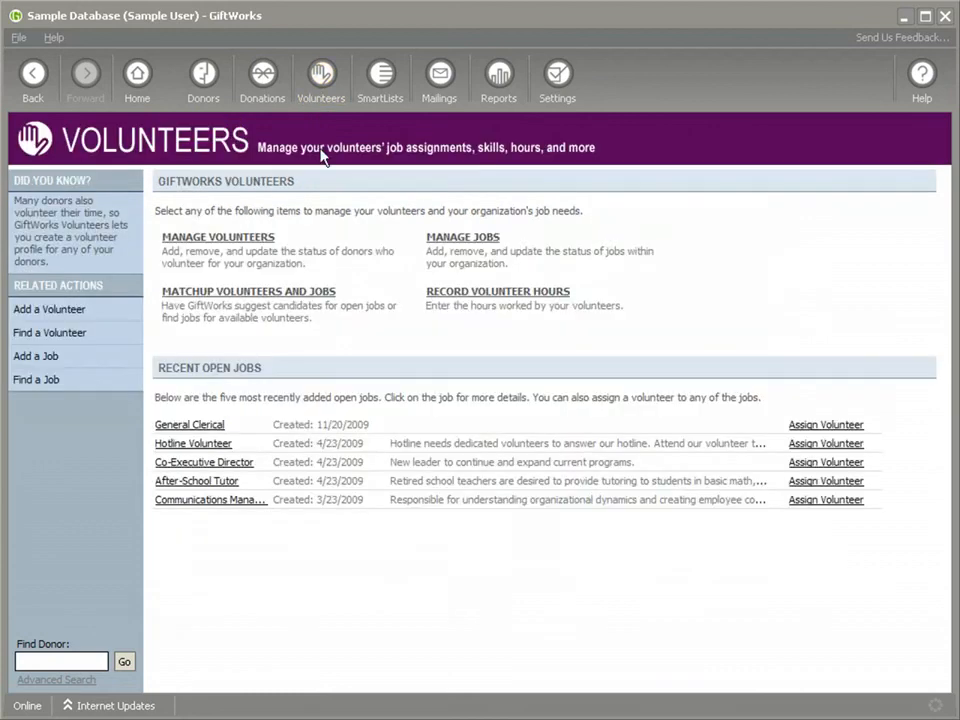
click(196, 248)
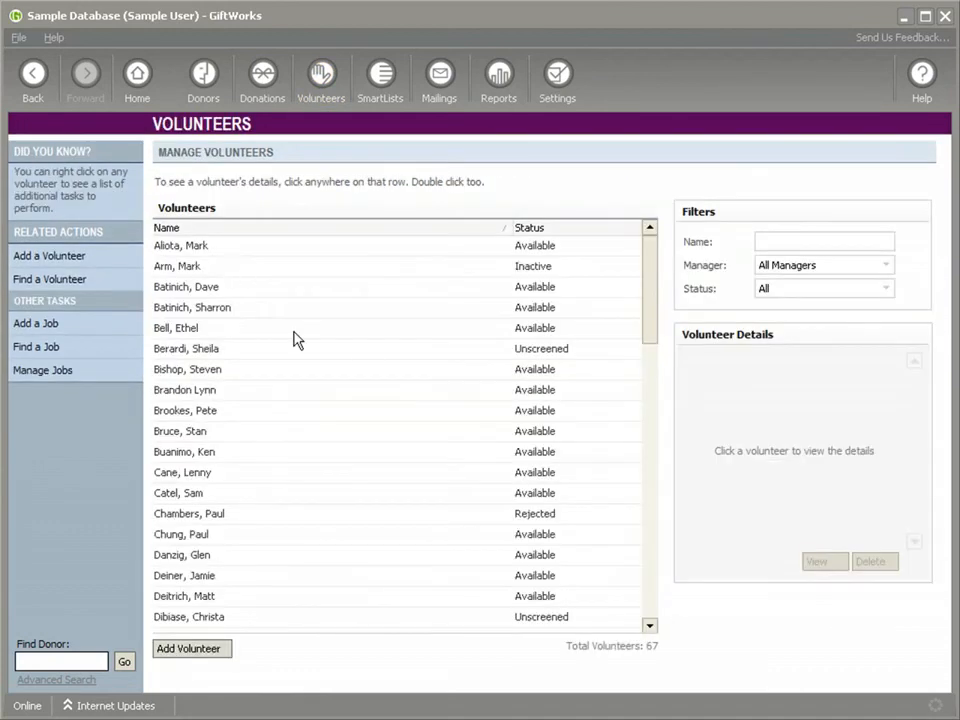